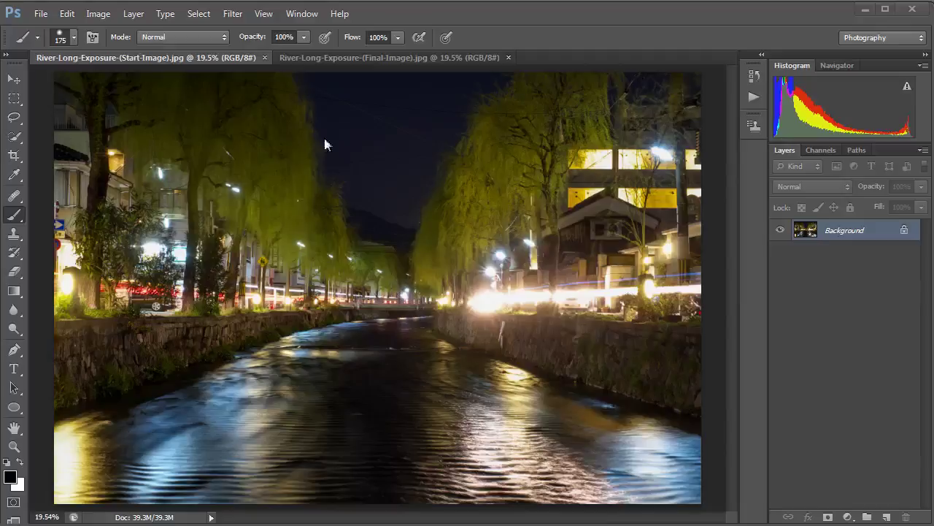
Review the Final-Image version, then close it so only River-Long-Exposure-(Start-Image).jpg stays open
left_click(325, 57)
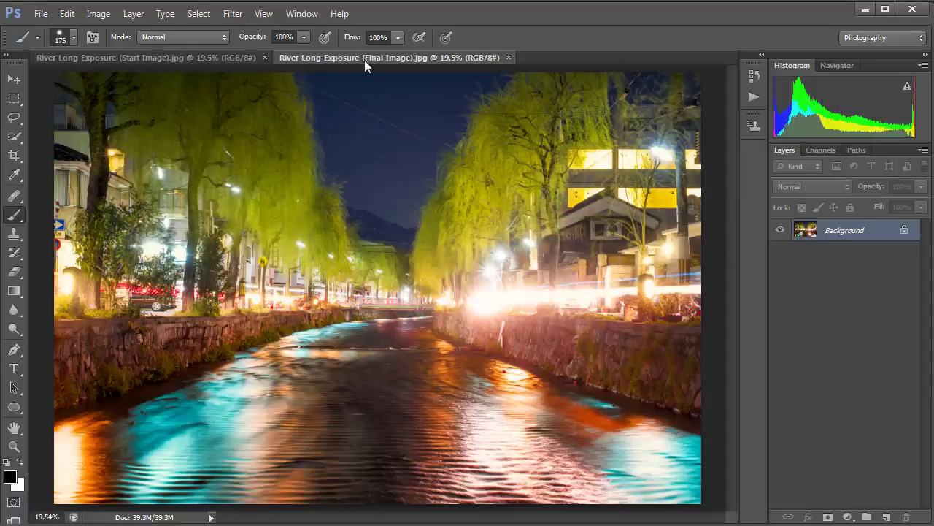
left_click_drag(325, 64, 577, 73)
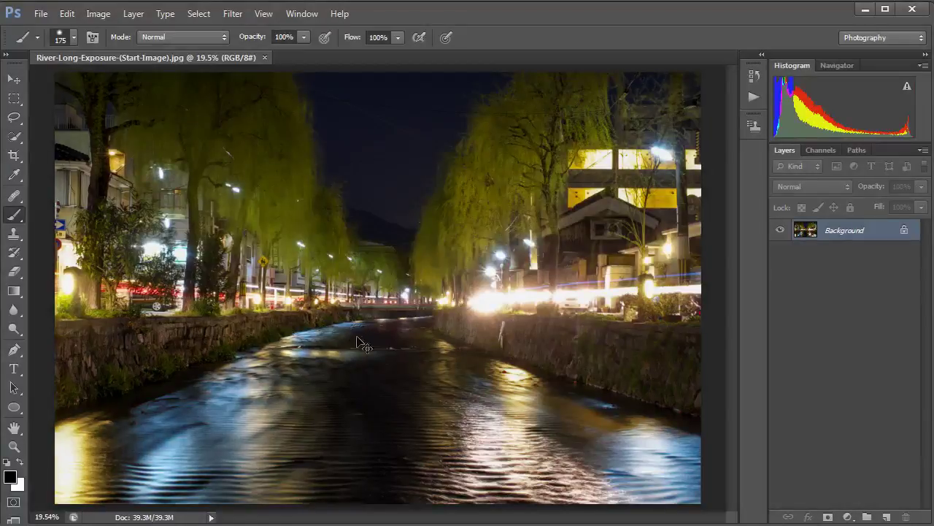
key("ctrl+minus")
key("ctrl+minus")
key("ctrl+minus")
key("ctrl+minus")
key("ctrl+minus")
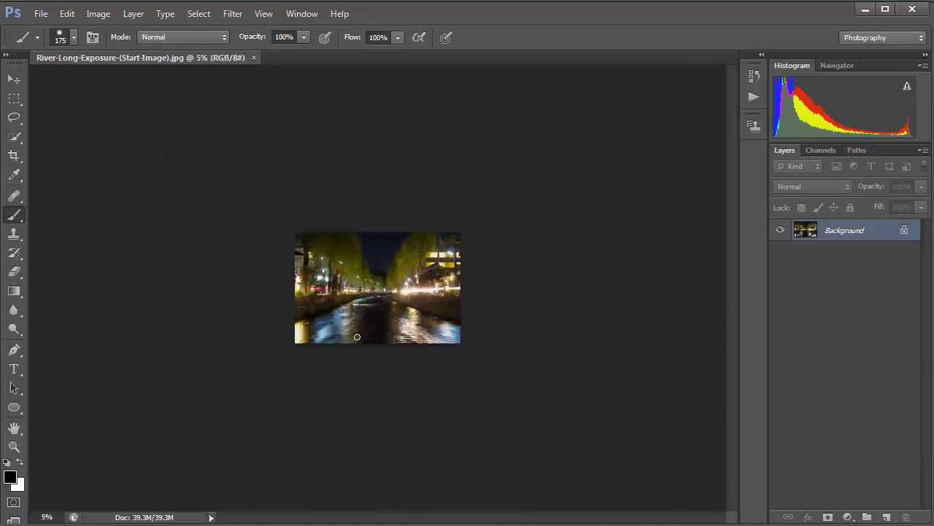
key("ctrl+0")
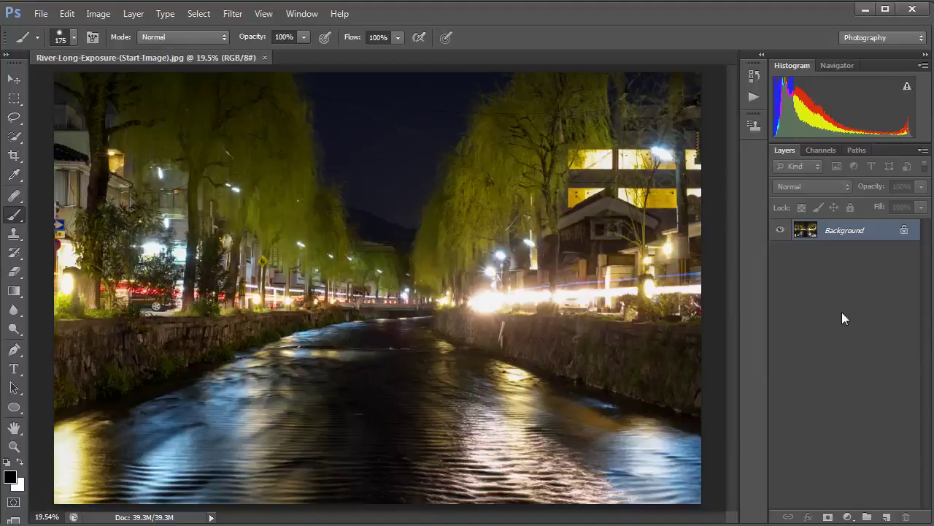
left_click(302, 14)
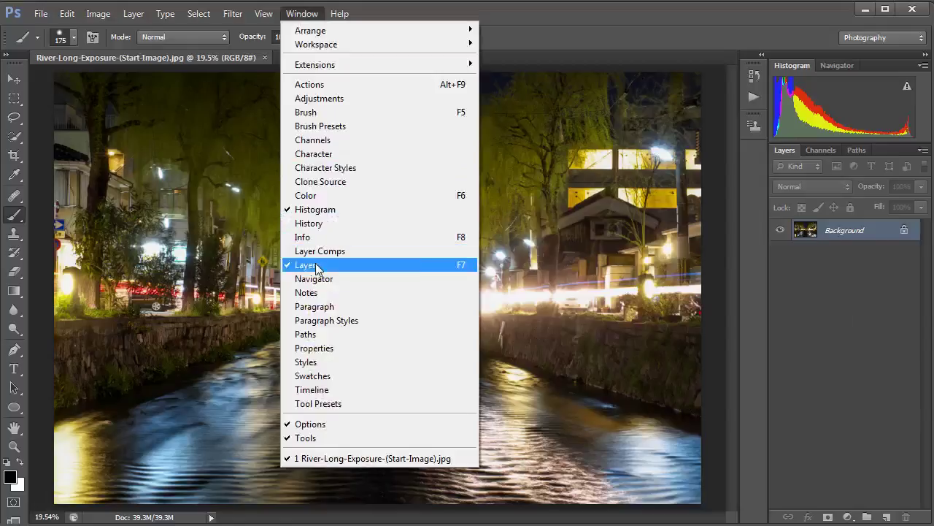
key("Escape")
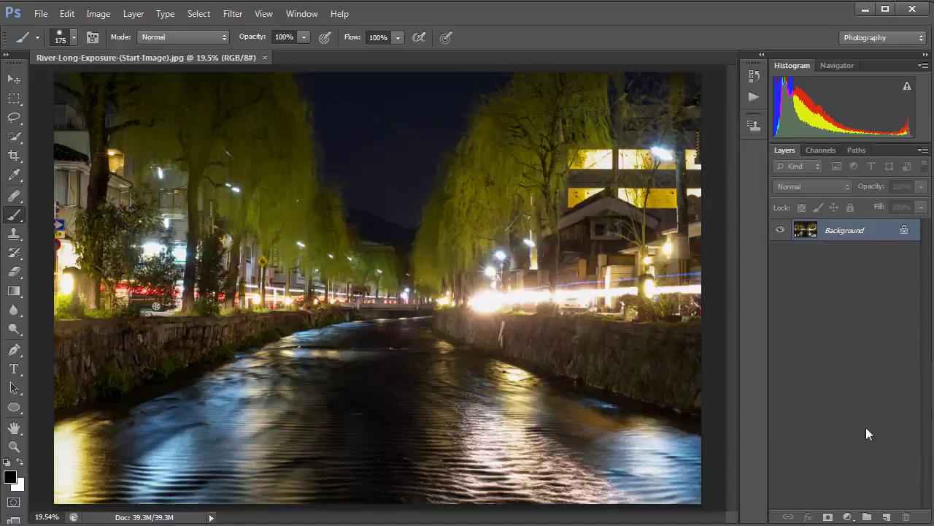
Add a Levels adjustment layer with input black 2, midtone 1.32 and white 251
left_click(846, 517)
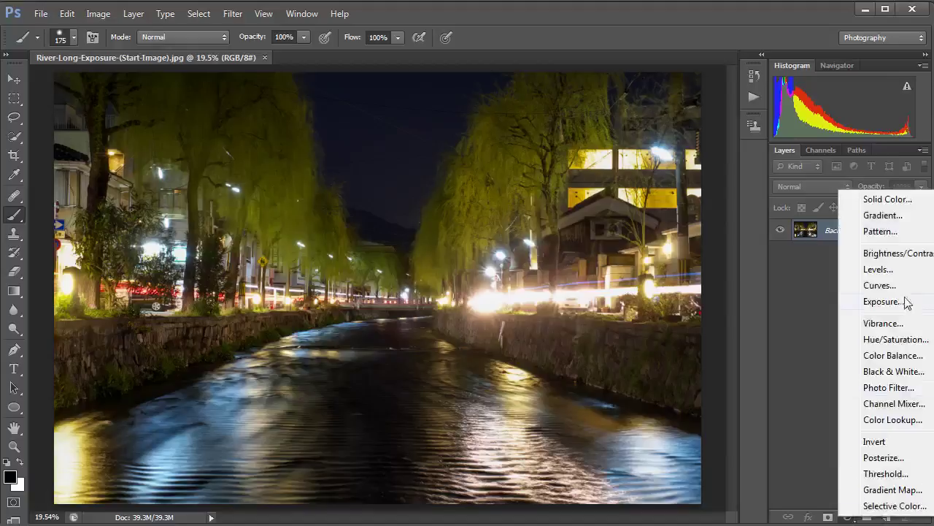
left_click(879, 270)
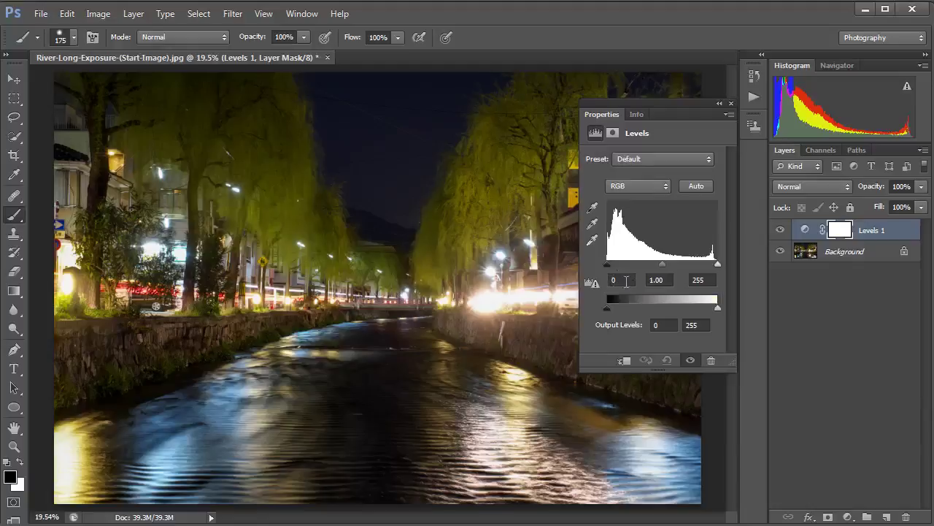
left_click(624, 280)
type("2")
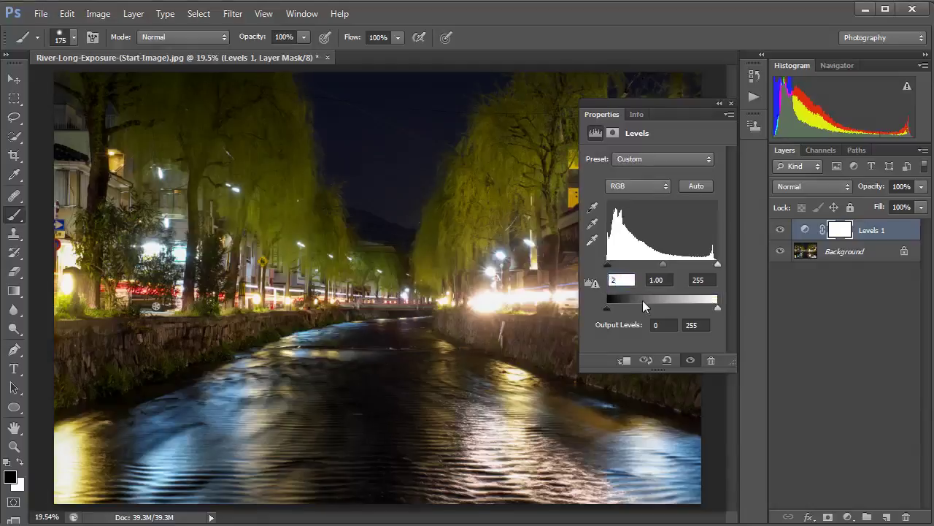
left_click(666, 280)
double_click(666, 279)
type("1.32")
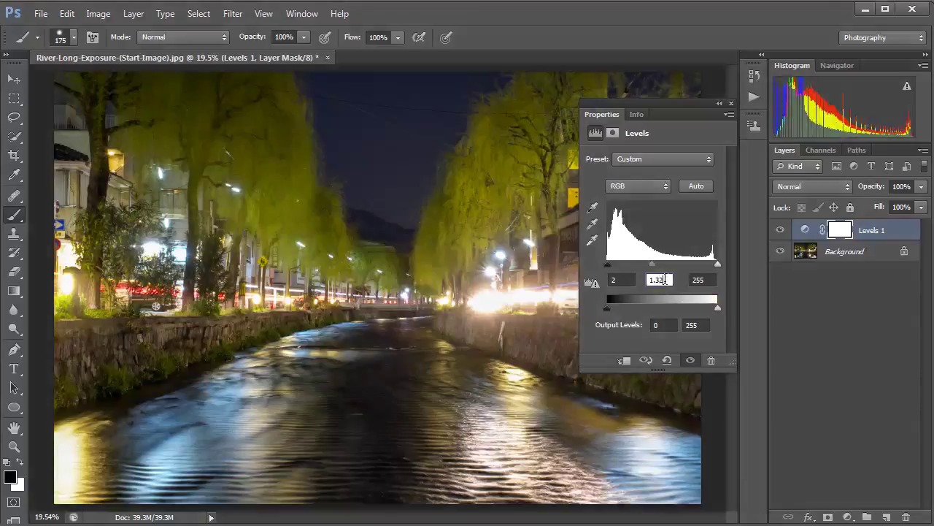
left_click(706, 280)
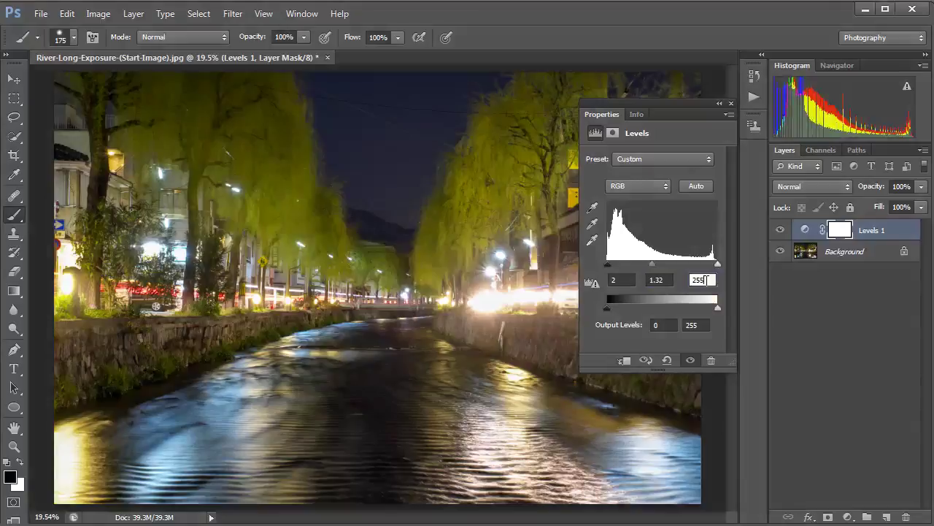
key("BackSpace")
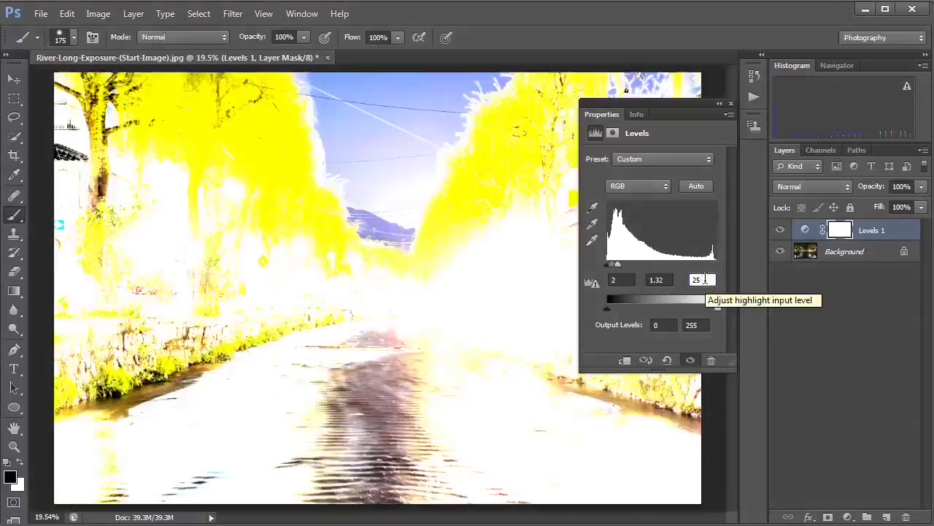
type("1")
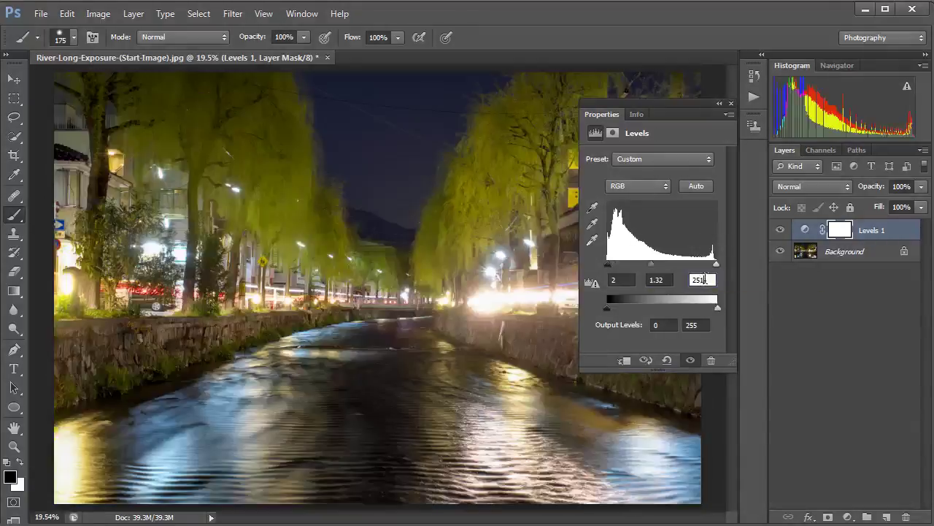
key("Return")
Close the Levels properties and compare the photo with Levels 1 hidden and shown, leaving it visible
left_click(730, 103)
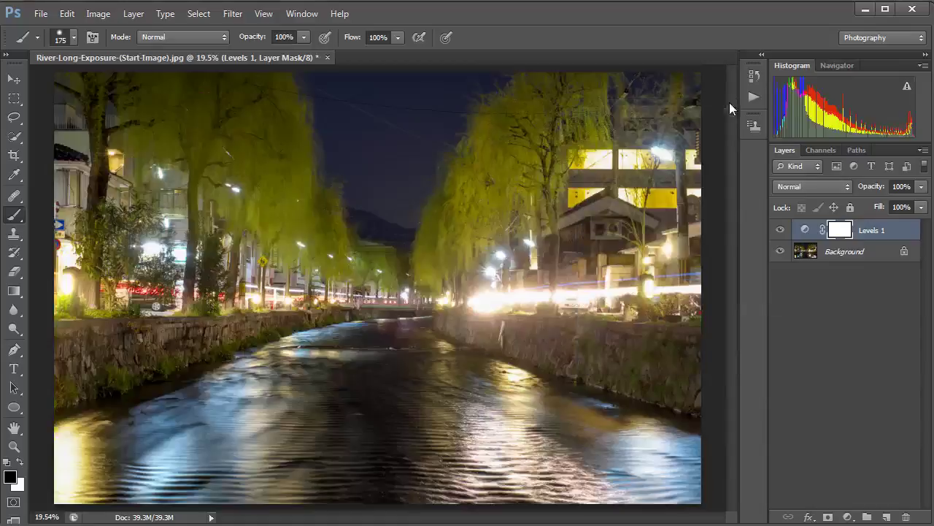
left_click(779, 230)
left_click(779, 231)
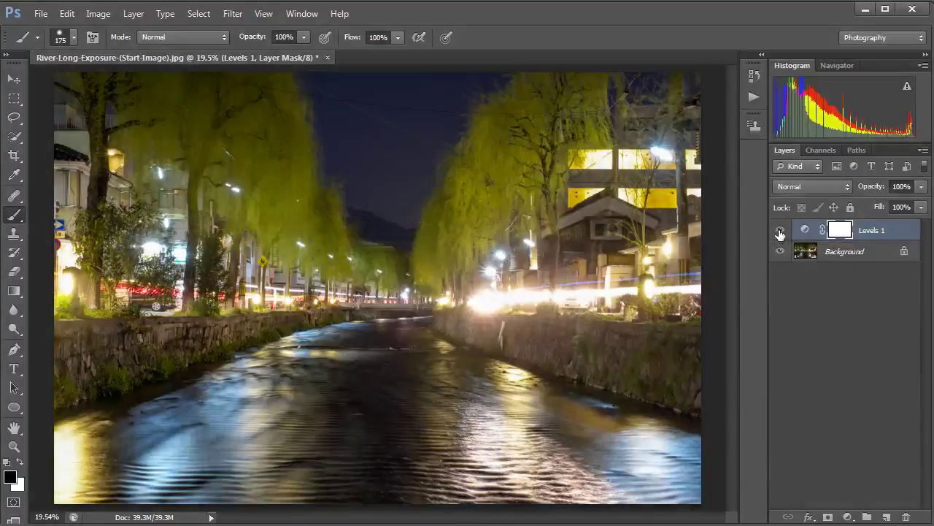
left_click(779, 231)
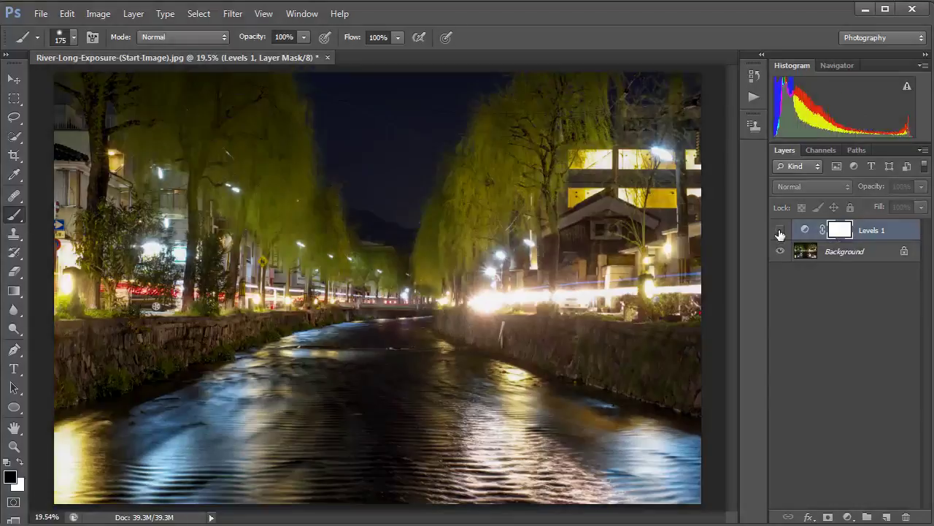
left_click(779, 231)
left_click(780, 230)
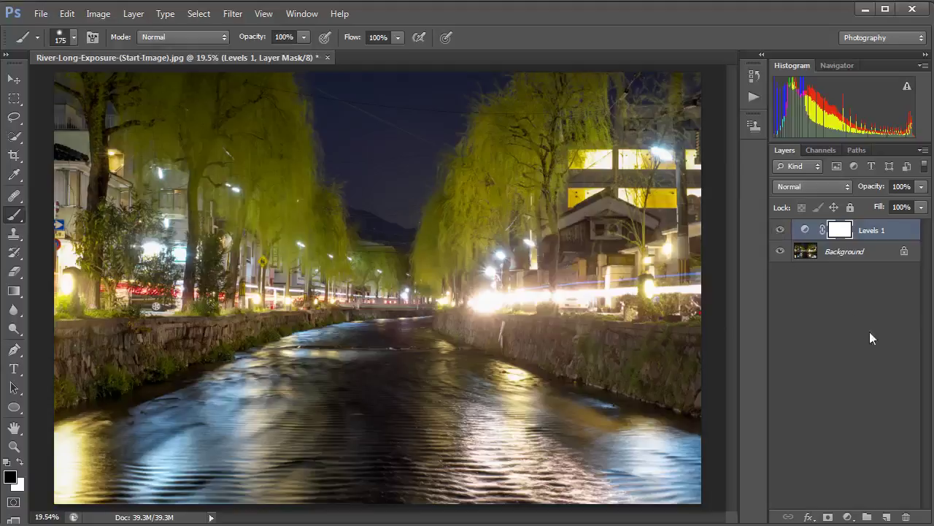
Add a Curves layer, raising an upper point to input 156/output 188 and lowering a shadow point
left_click(848, 516)
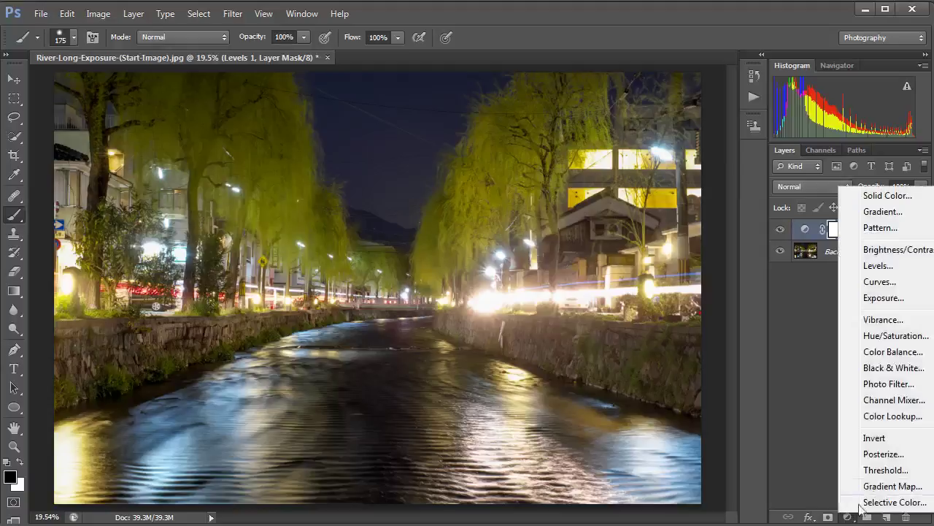
left_click(874, 282)
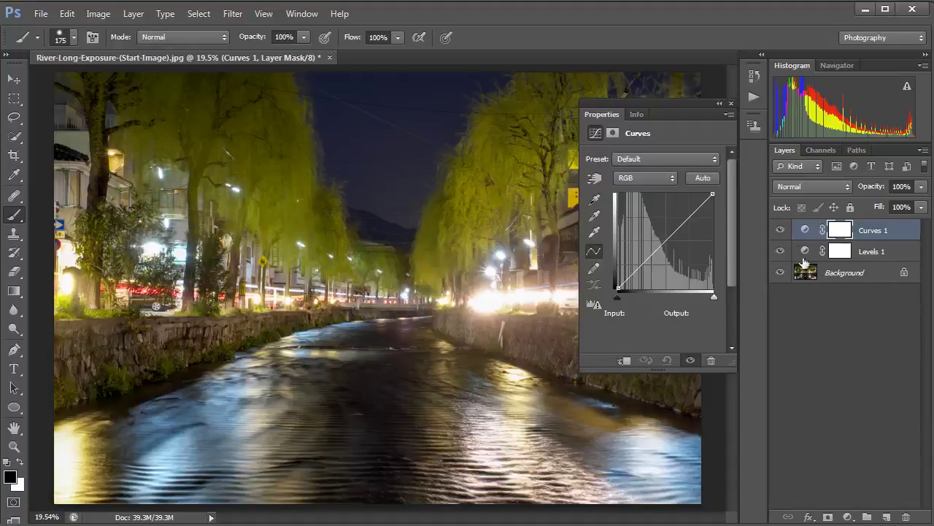
left_click(685, 223)
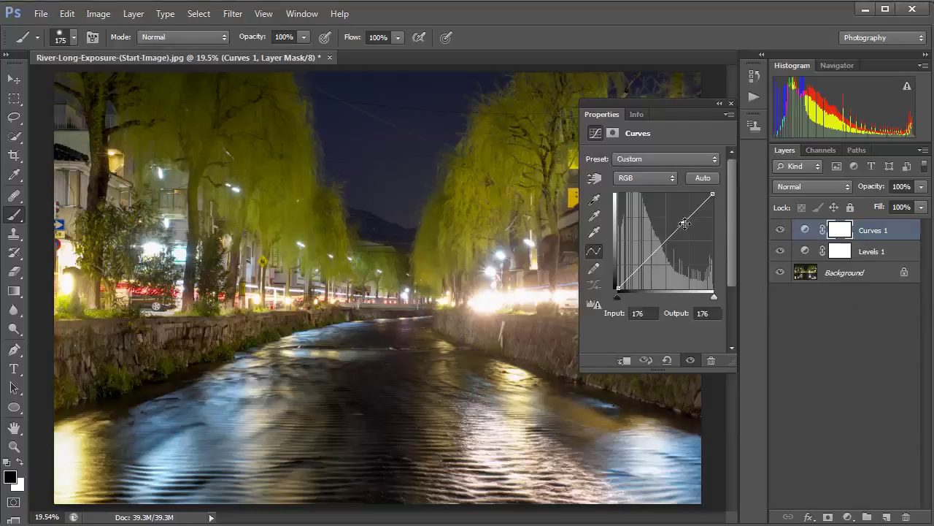
left_click_drag(686, 224, 683, 220)
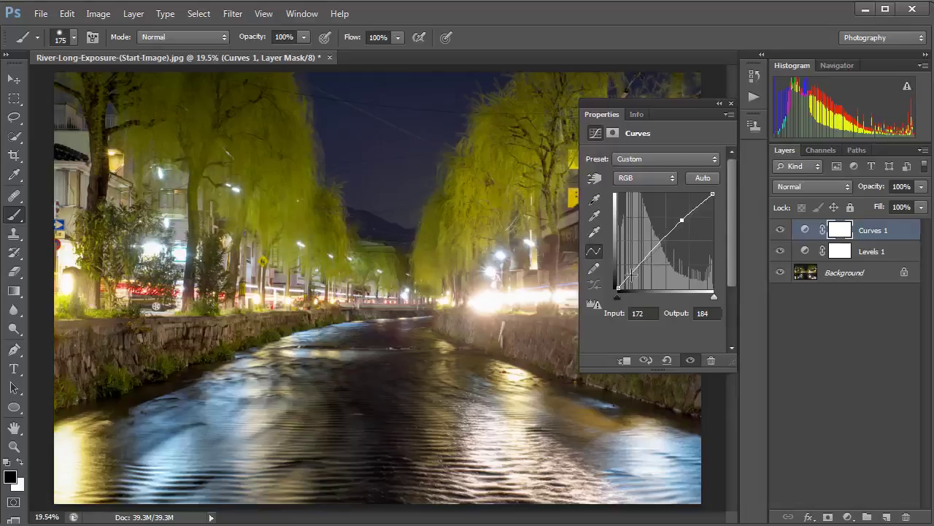
left_click(632, 273)
left_click_drag(632, 273, 633, 276)
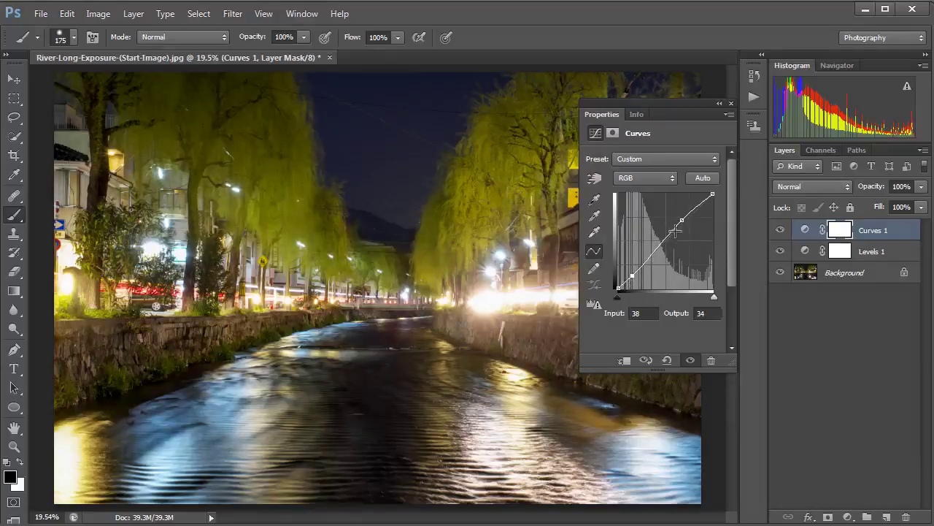
left_click_drag(682, 220, 677, 218)
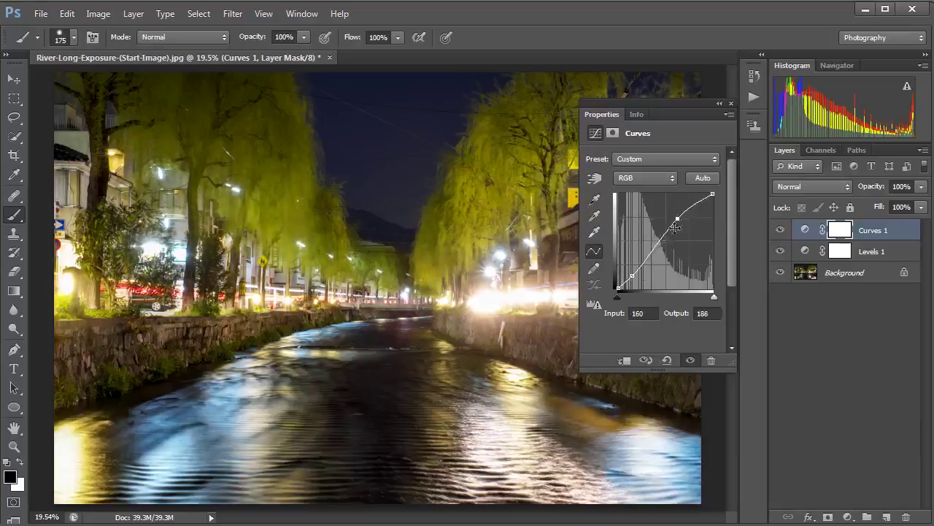
left_click_drag(630, 277, 626, 283)
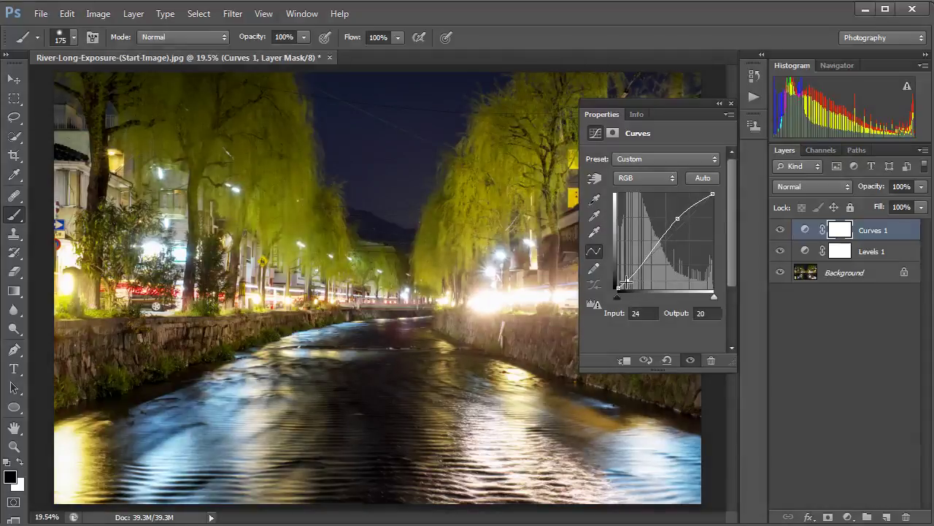
left_click_drag(626, 281, 627, 281)
left_click_drag(678, 219, 677, 218)
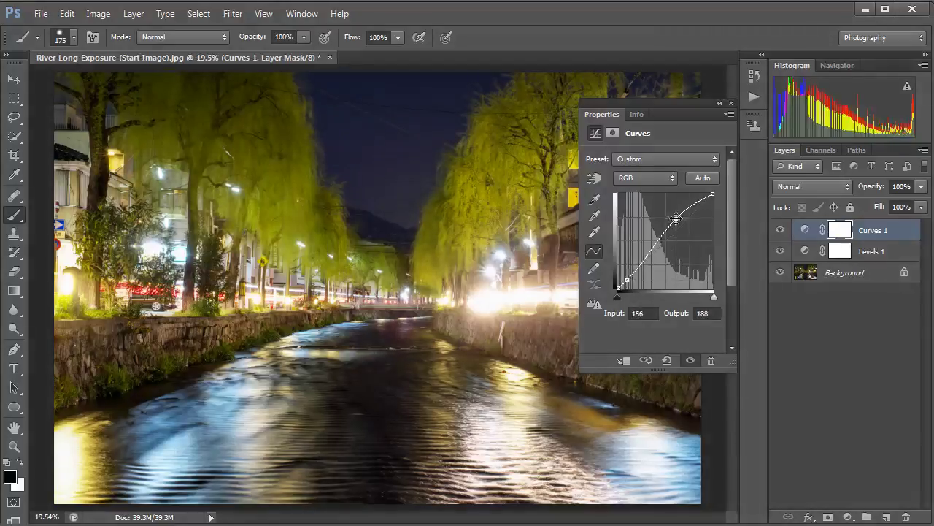
Add a Vibrance layer set to Vibrance +51 and Saturation +16
left_click(848, 516)
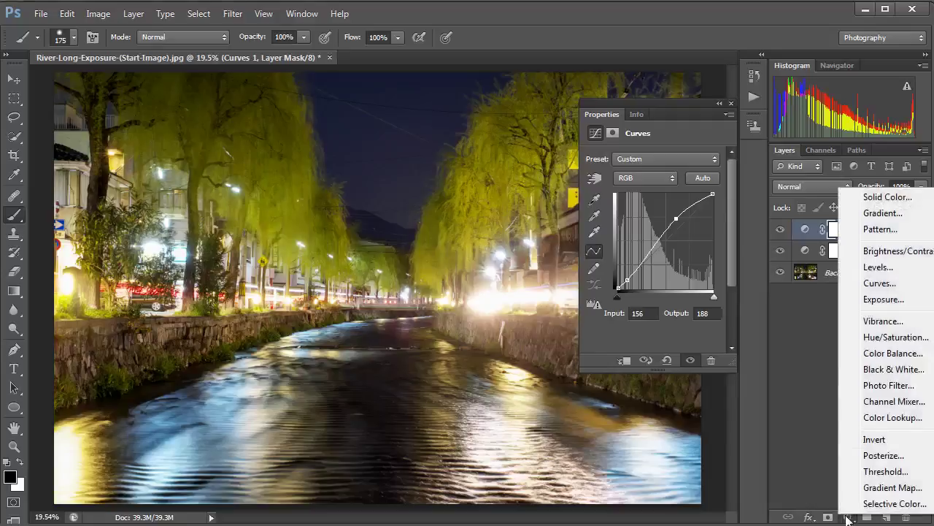
left_click(871, 324)
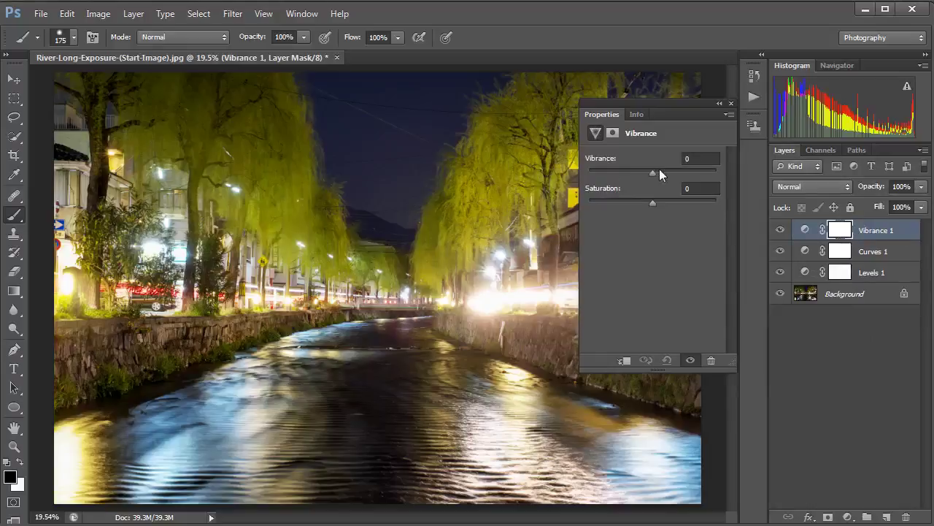
left_click_drag(652, 172, 684, 173)
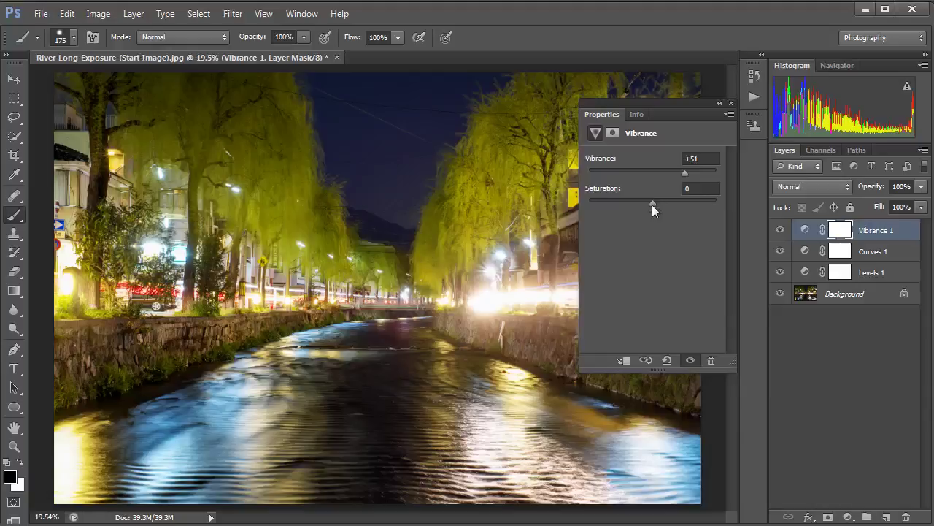
left_click_drag(652, 204, 704, 205)
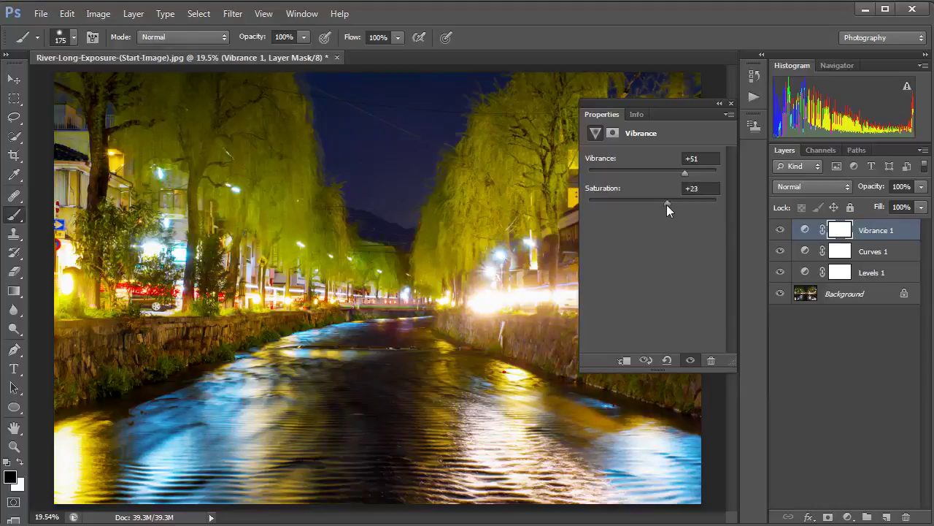
left_click_drag(667, 205, 662, 200)
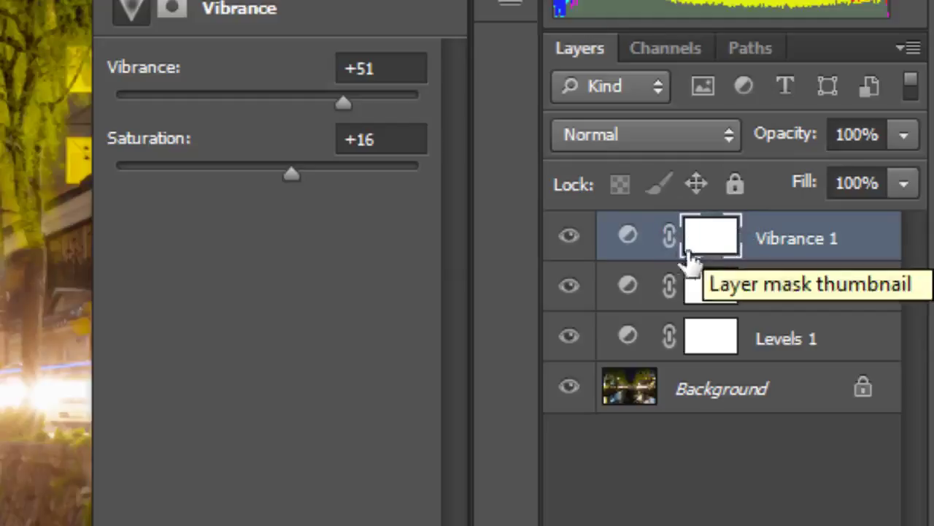
Target the Vibrance 1 layer mask to show its Density 100% and Feather 0.0 px settings
left_click(629, 241)
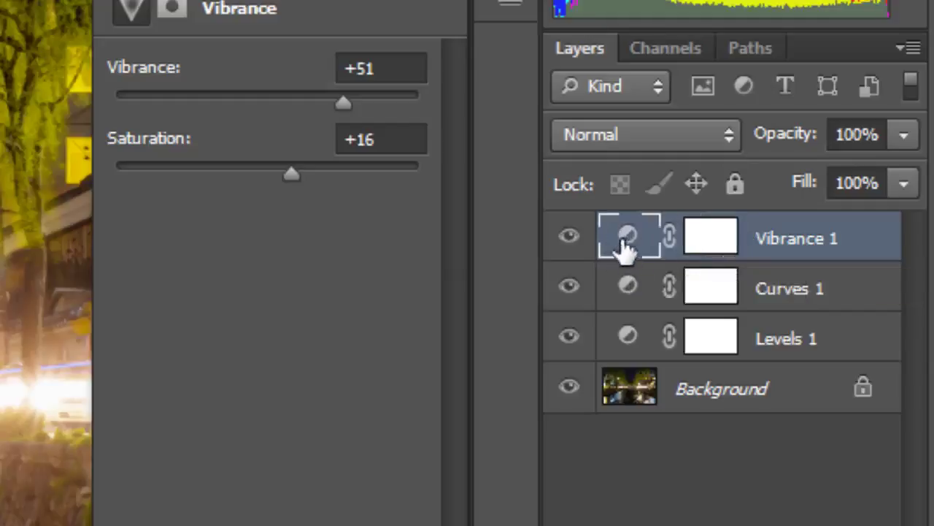
left_click(702, 244)
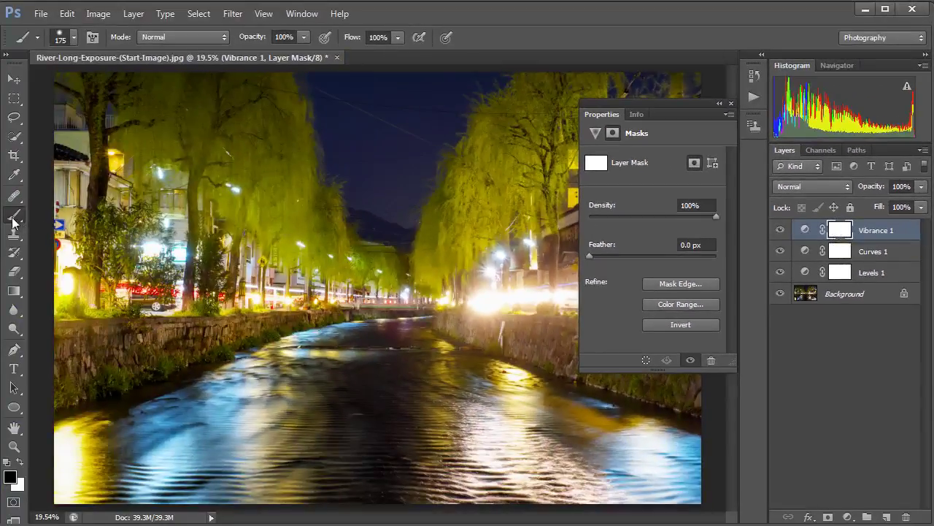
With a black Soft Round brush at 900 px, mask vibrance off the river's left edge and left trees
left_click(74, 40)
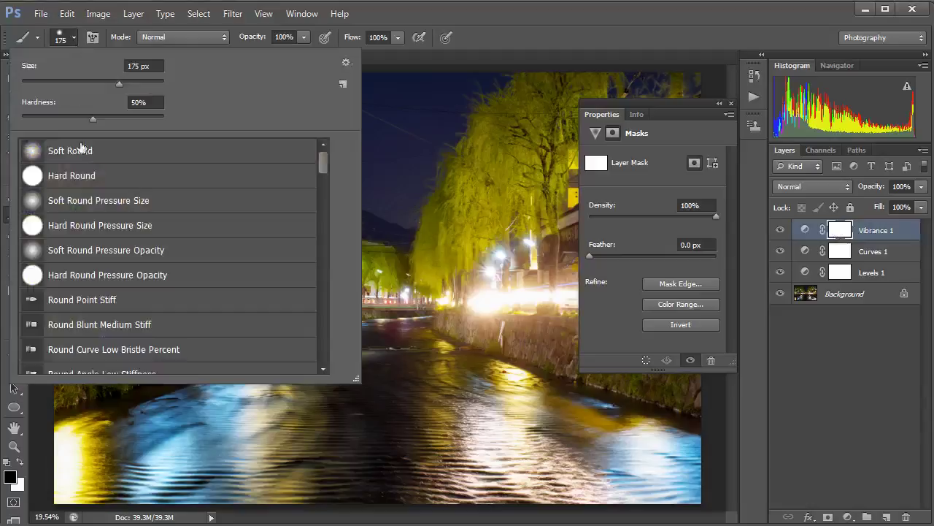
left_click(100, 159)
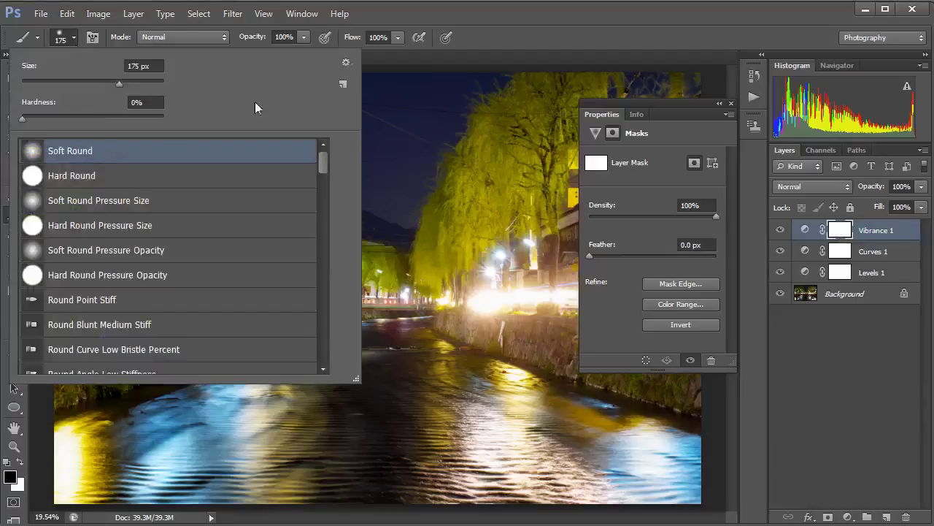
left_click(495, 29)
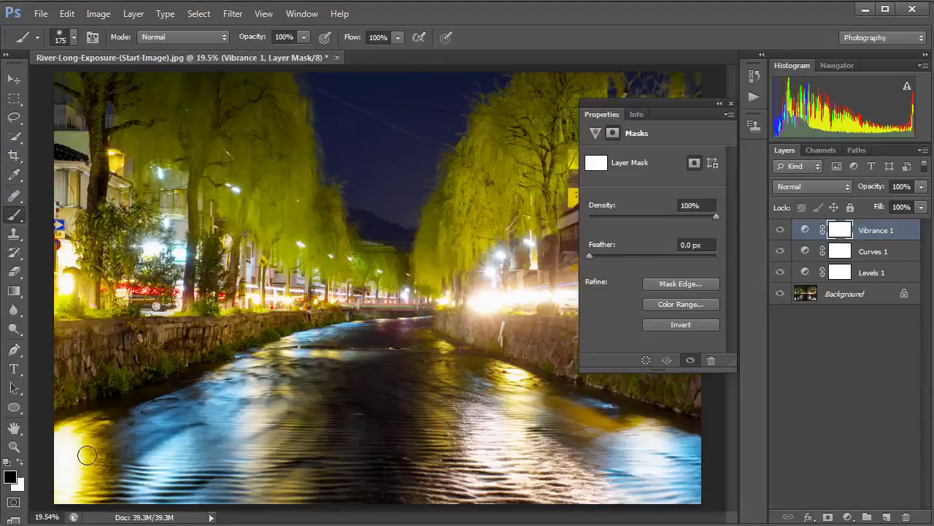
key("x")
key("x")
left_click_drag(90, 446, 192, 431)
key("bracketright")
key("bracketright")
key("bracketright")
key("bracketright")
key("bracketright")
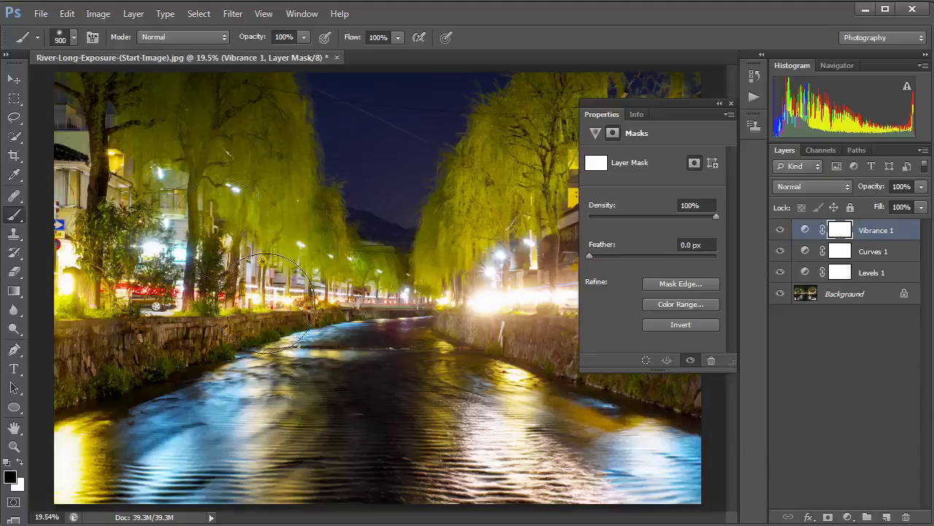
key("bracketright")
key("bracketright")
key("bracketright")
key("bracketright")
mouse_move(218, 163)
left_mouse_down()
mouse_move(319, 207)
mouse_move(191, 245)
mouse_move(209, 247)
mouse_move(97, 245)
mouse_move(218, 222)
mouse_move(184, 238)
mouse_move(315, 231)
mouse_move(351, 215)
mouse_move(266, 163)
mouse_move(249, 139)
mouse_move(262, 123)
mouse_move(66, 110)
mouse_move(84, 109)
mouse_move(90, 184)
mouse_move(122, 208)
mouse_move(83, 244)
mouse_move(101, 267)
mouse_move(165, 256)
left_mouse_up()
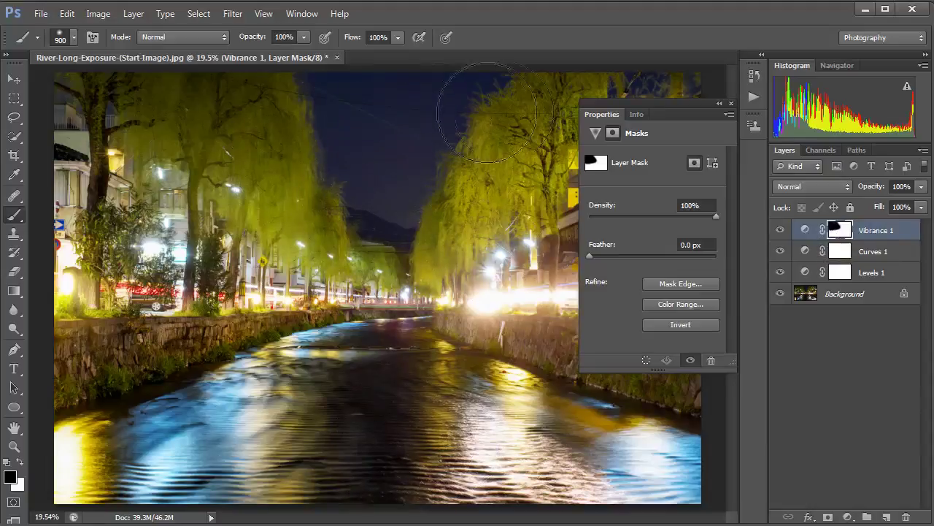
Compare Vibrance 1 on and off, then mask the vibrance off part of the river
left_click(719, 104)
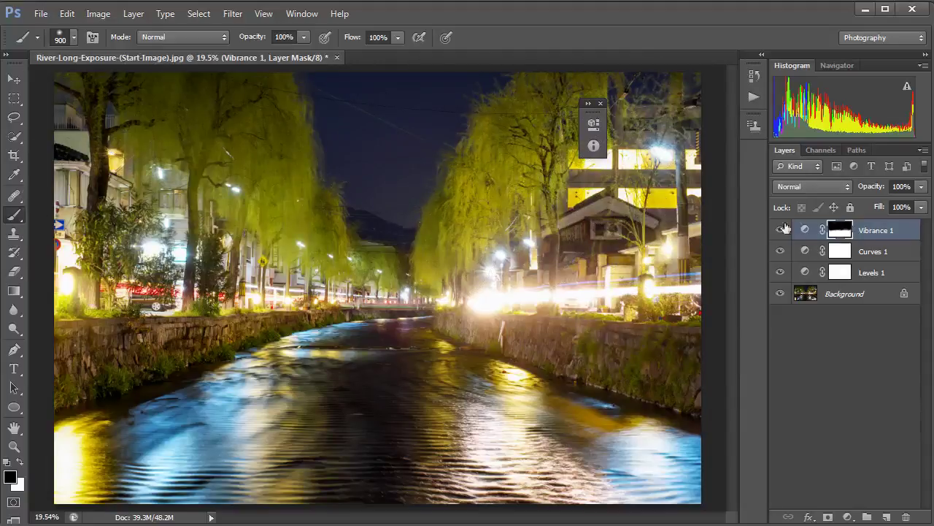
left_click(780, 230)
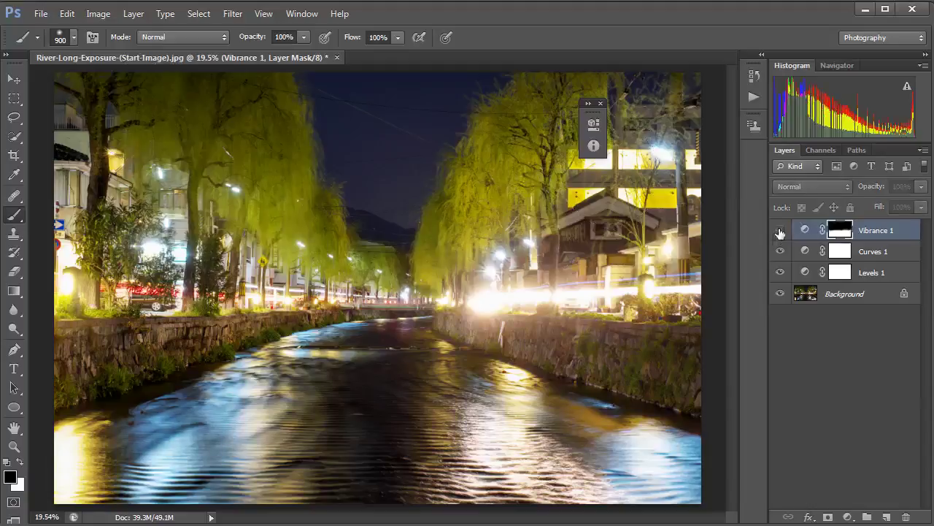
left_click(780, 231)
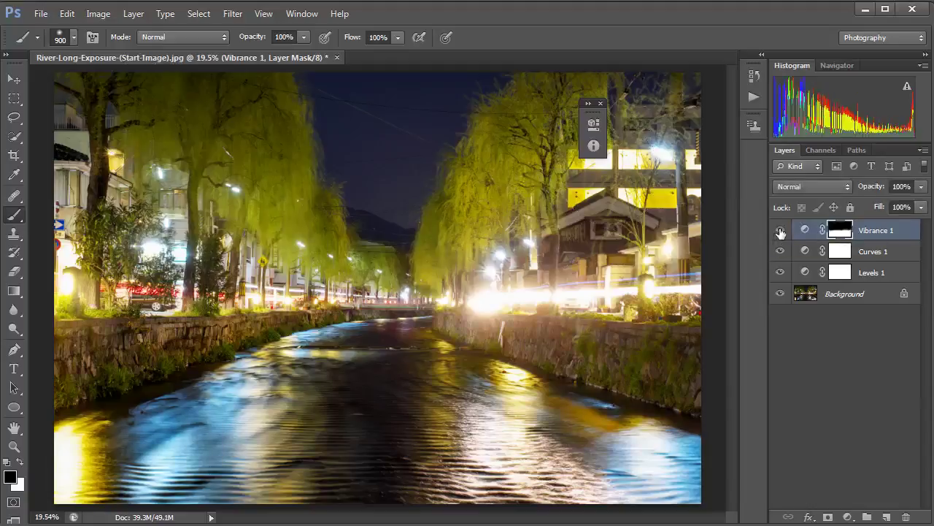
mouse_move(370, 428)
left_mouse_down()
mouse_move(317, 413)
mouse_move(325, 420)
left_mouse_up()
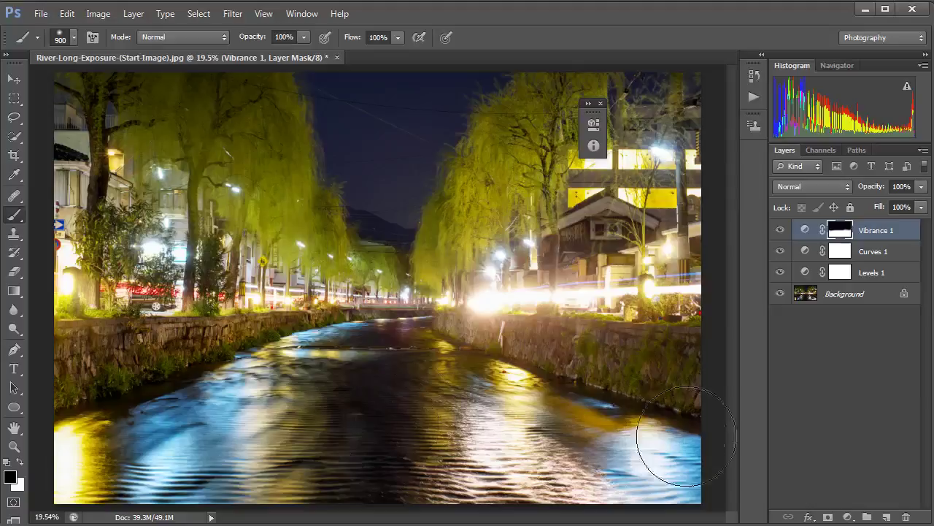
Add a Hue/Saturation layer with Hue shifted to -14
left_click(847, 517)
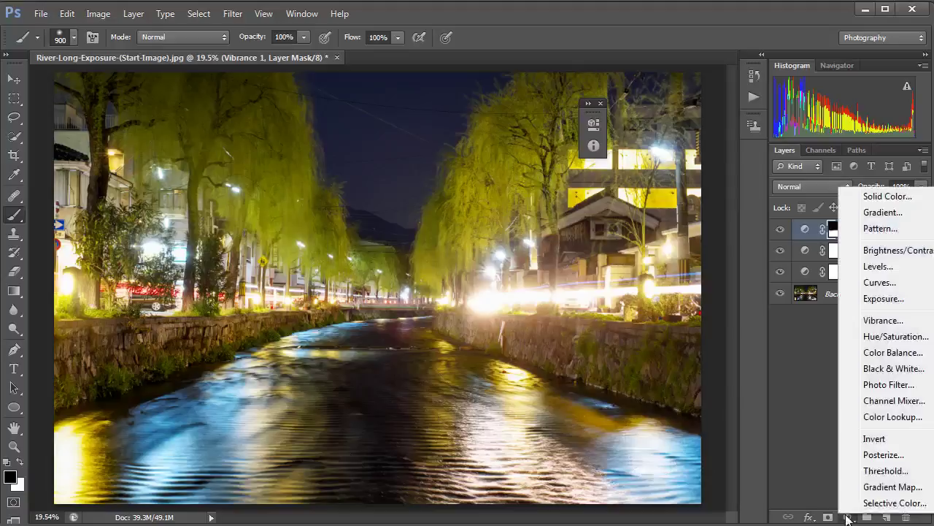
left_click(896, 336)
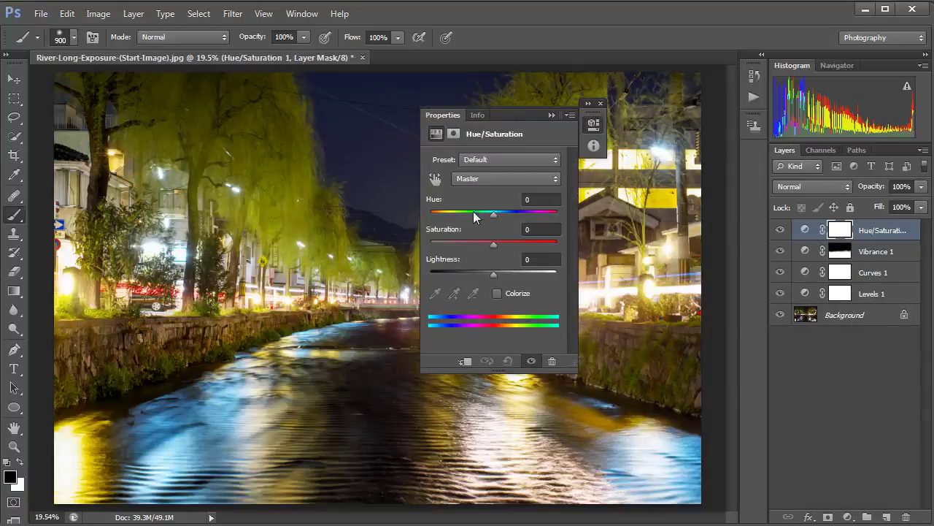
left_click(492, 272)
left_click_drag(492, 216, 485, 215)
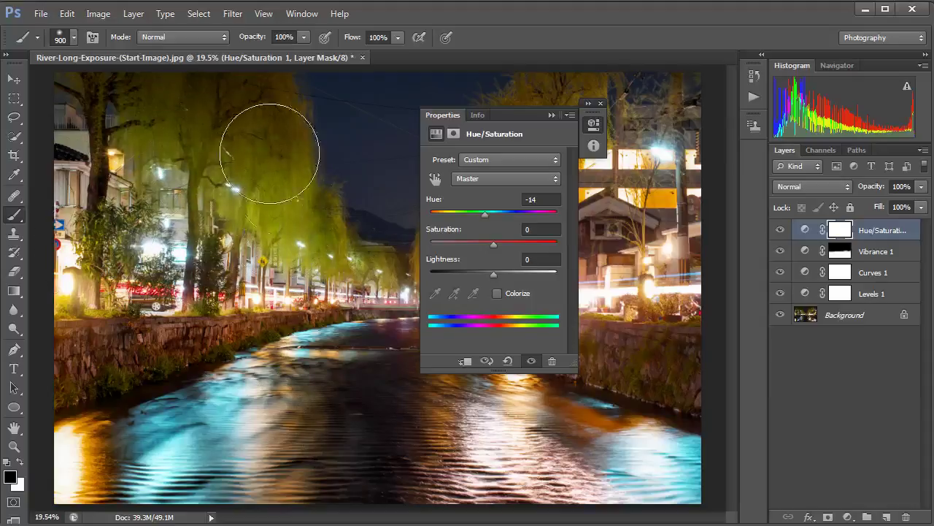
Paint the Hue/Saturation 1 mask black over the left and right trees and buildings, comparing on and off
mouse_move(170, 102)
left_mouse_down()
mouse_move(371, 250)
mouse_move(149, 118)
mouse_move(100, 110)
left_mouse_up()
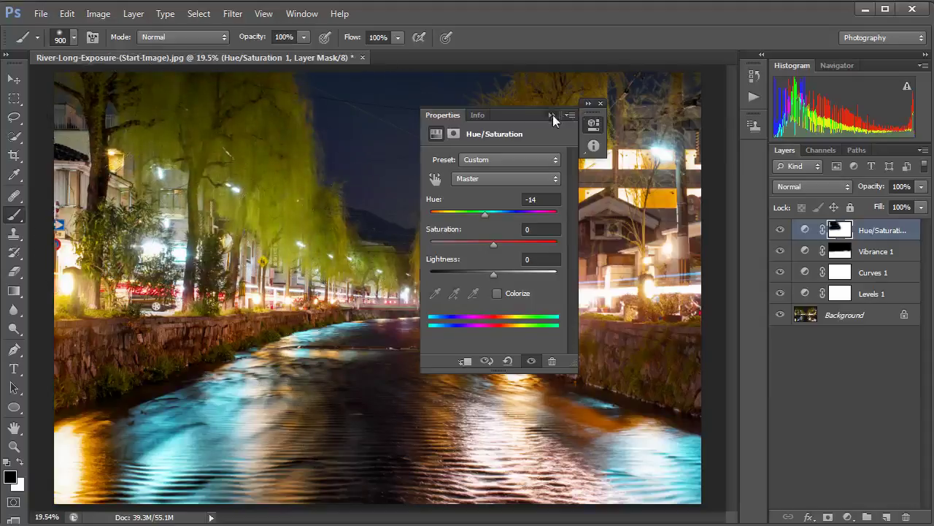
left_click(553, 115)
left_click(600, 103)
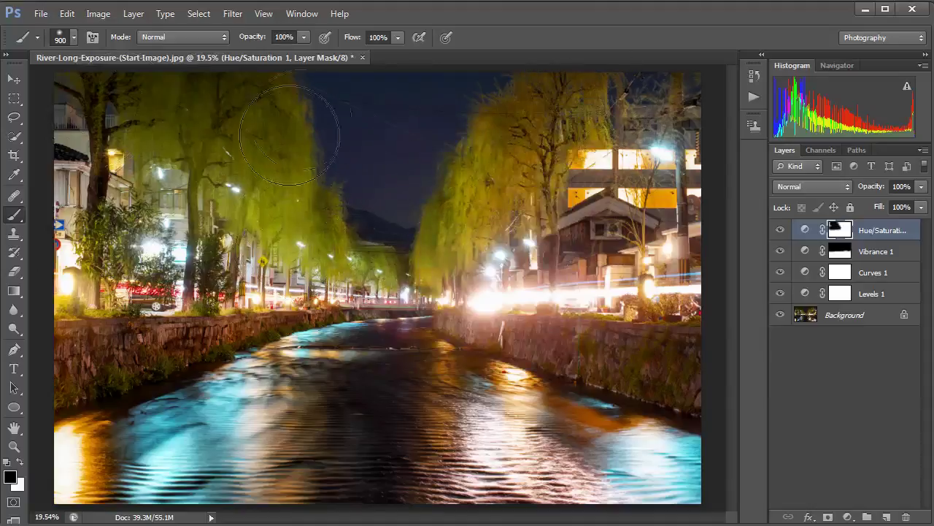
mouse_move(526, 132)
left_mouse_down()
mouse_move(518, 256)
mouse_move(643, 241)
mouse_move(580, 131)
mouse_move(646, 139)
mouse_move(667, 94)
mouse_move(667, 111)
left_mouse_up()
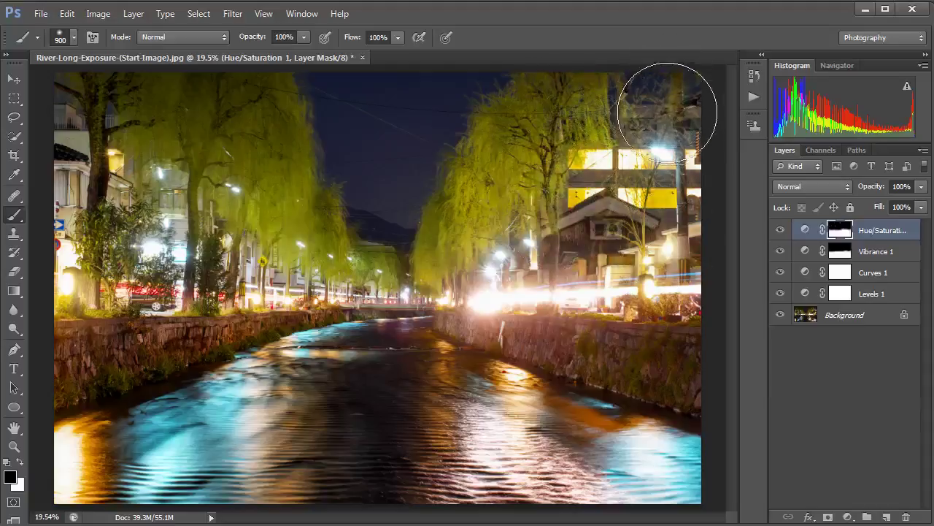
left_click(780, 230)
left_click(780, 231)
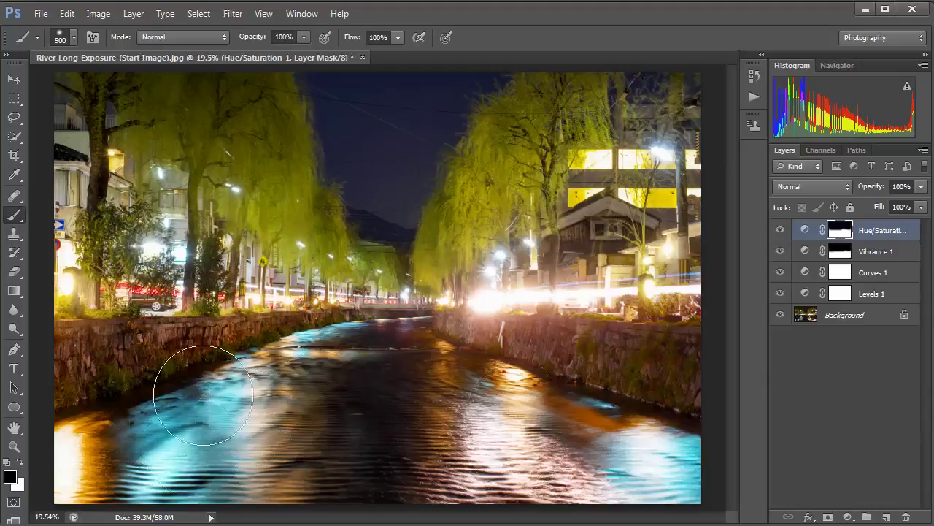
left_click(780, 229)
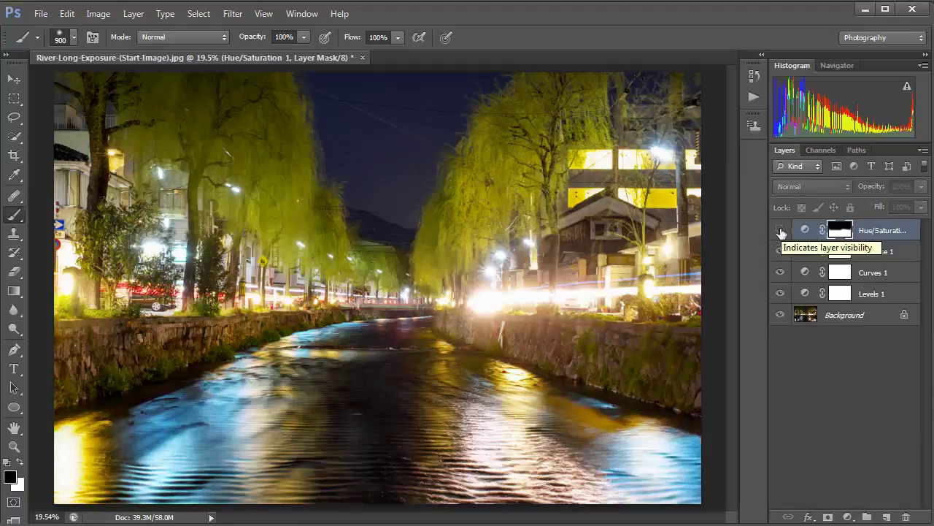
left_click(780, 230)
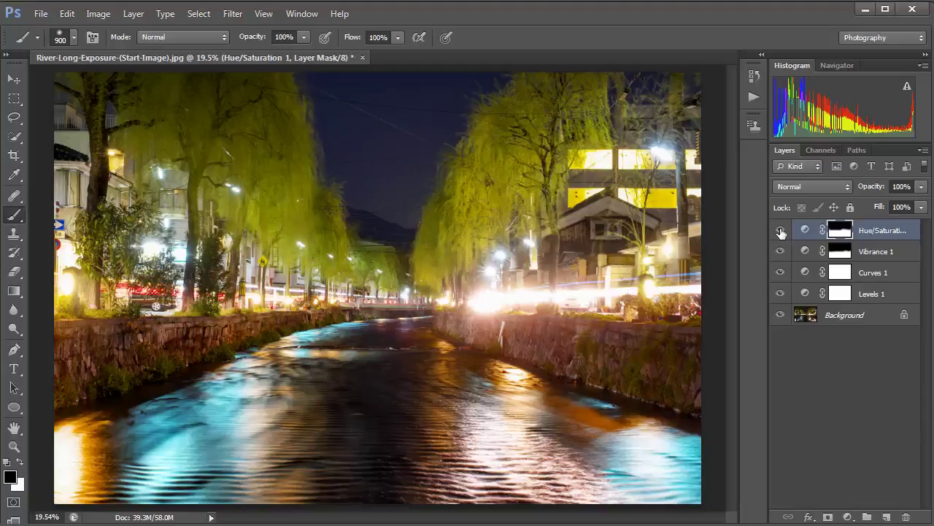
Add a Color Balance layer with midtones Cyan–Red -7, Magenta–Green -5 and Yellow–Blue +9
left_click(848, 516)
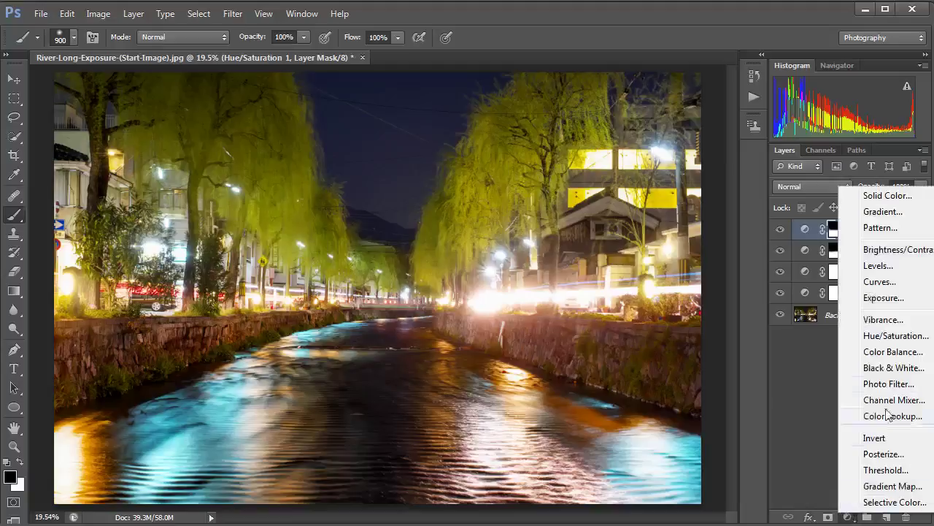
left_click(891, 352)
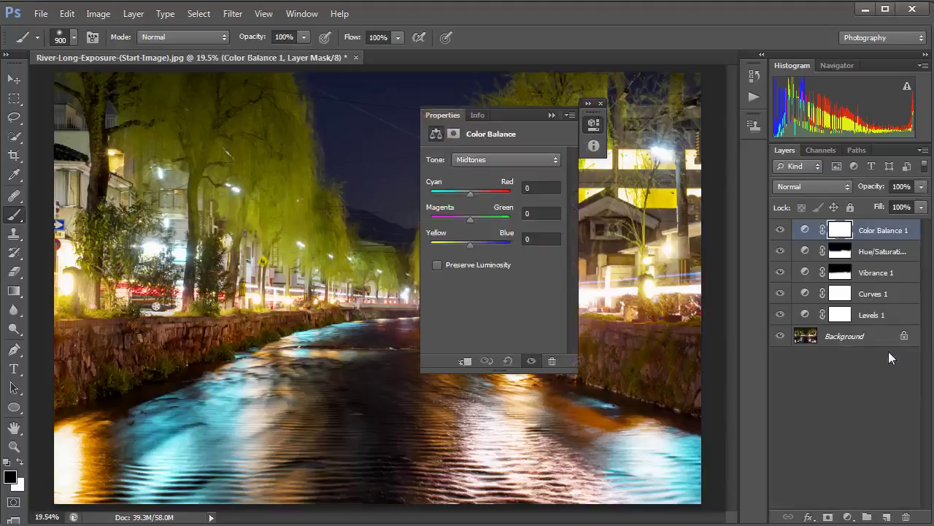
left_click(468, 195)
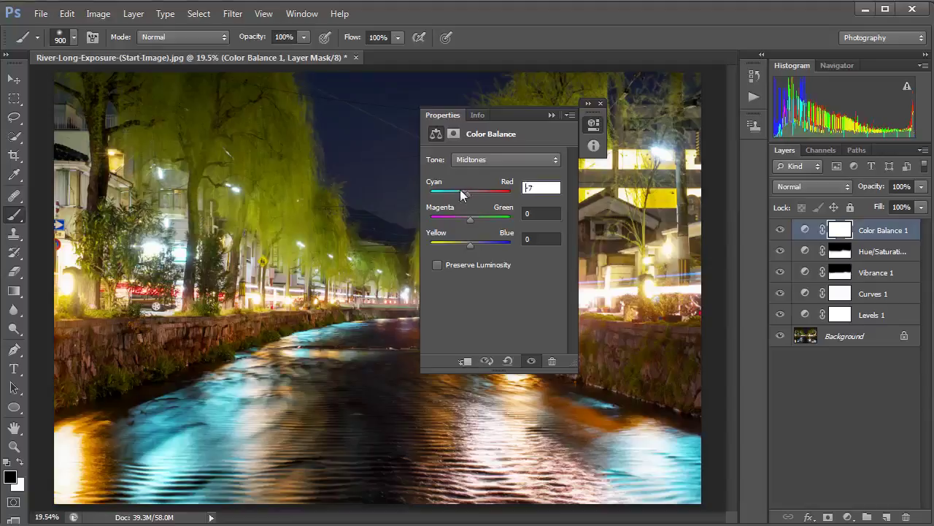
left_click(542, 213)
type("-5")
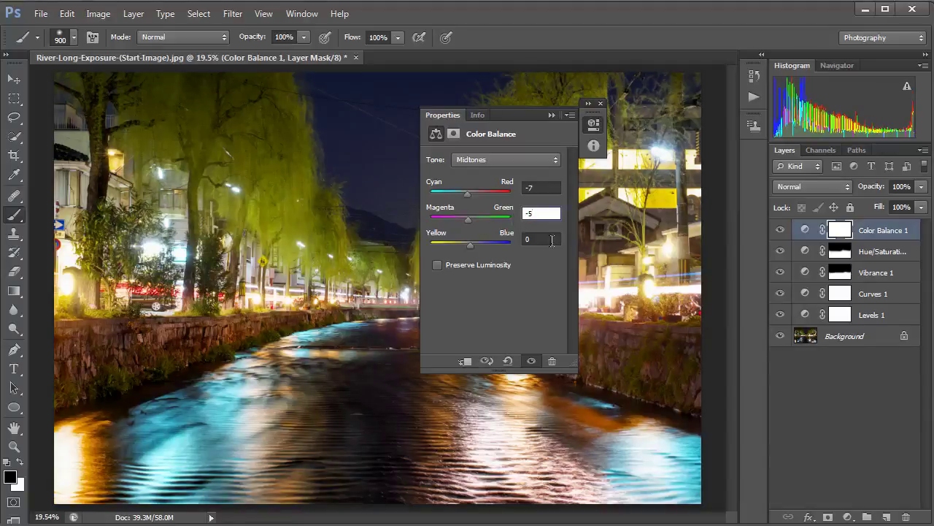
left_click(537, 239)
type("9")
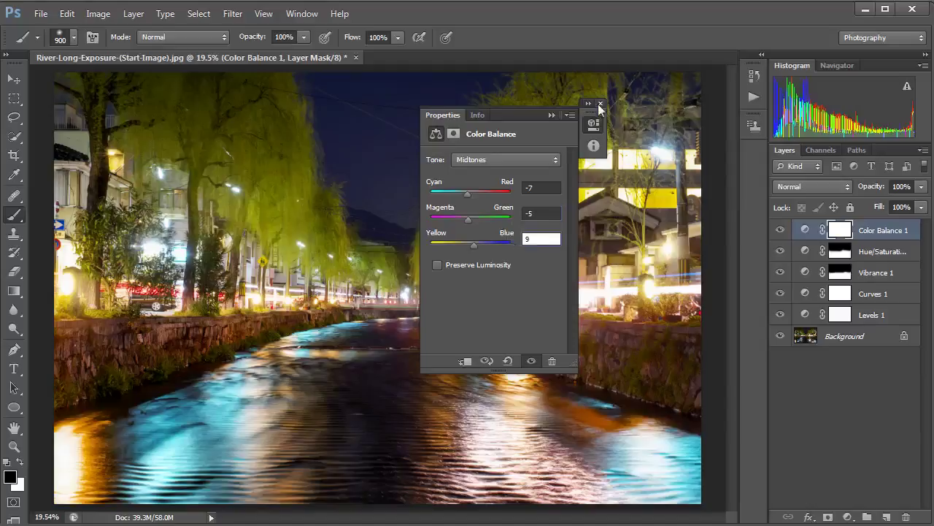
Close Properties, then toggle Color Balance 1 off and on four times, ending visible
left_click(600, 102)
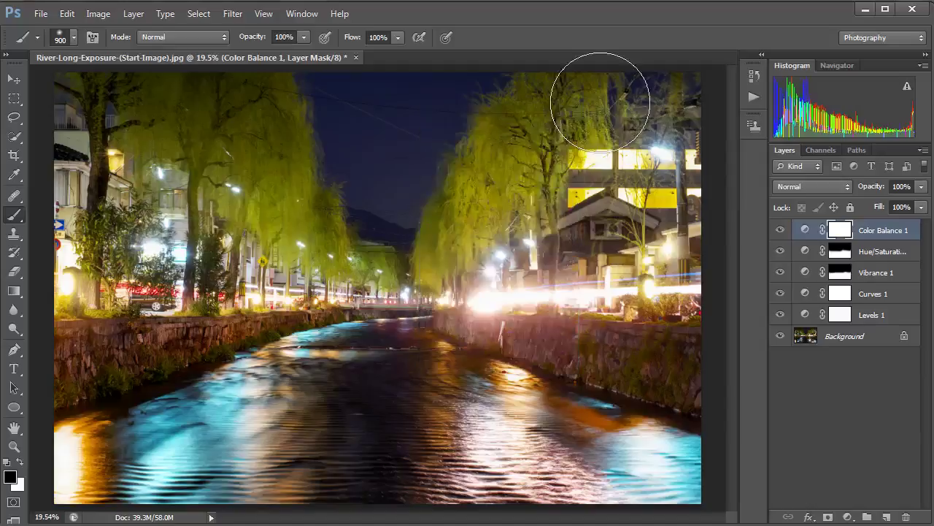
left_click(780, 231)
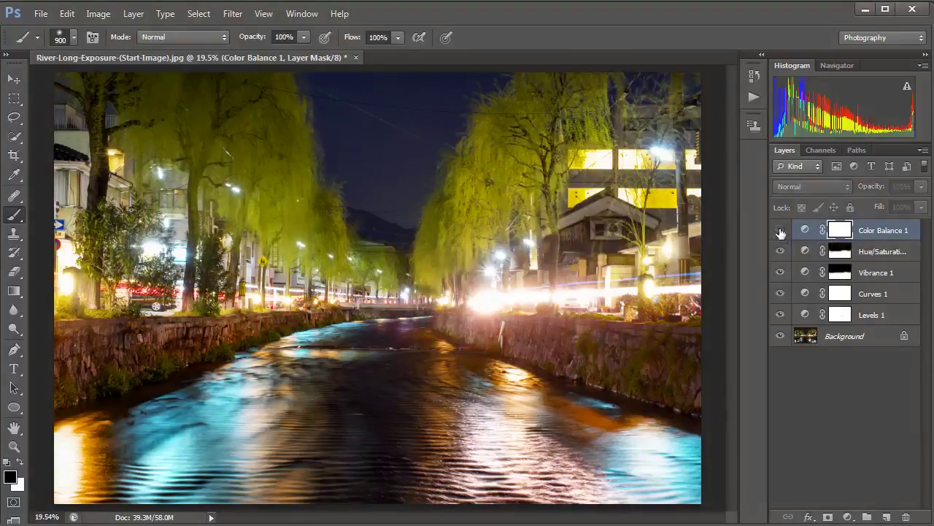
left_click(781, 231)
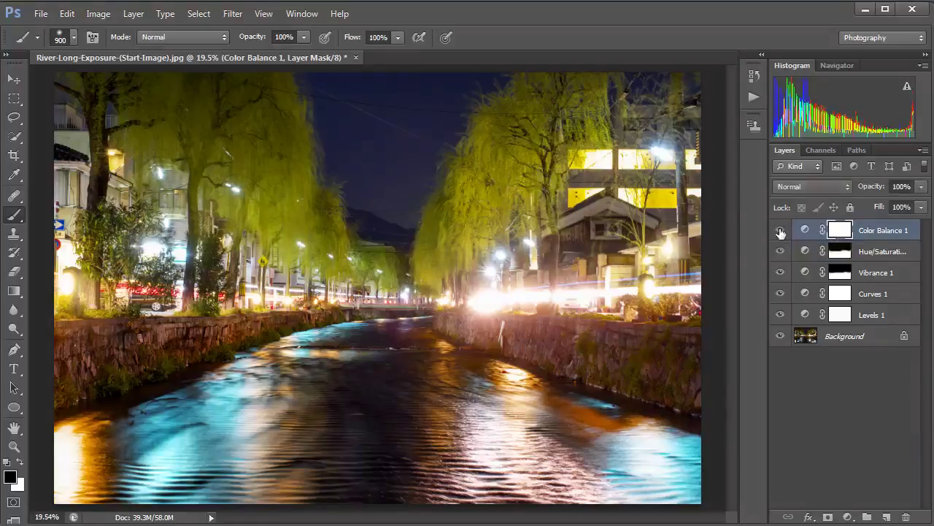
left_click(780, 231)
left_click(781, 231)
left_click(780, 231)
left_click(780, 231)
left_click(781, 231)
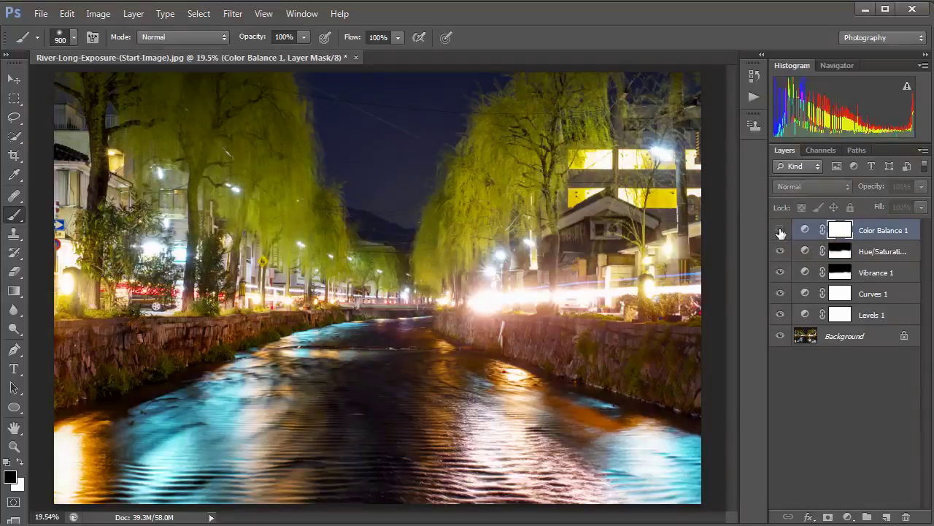
left_click(781, 231)
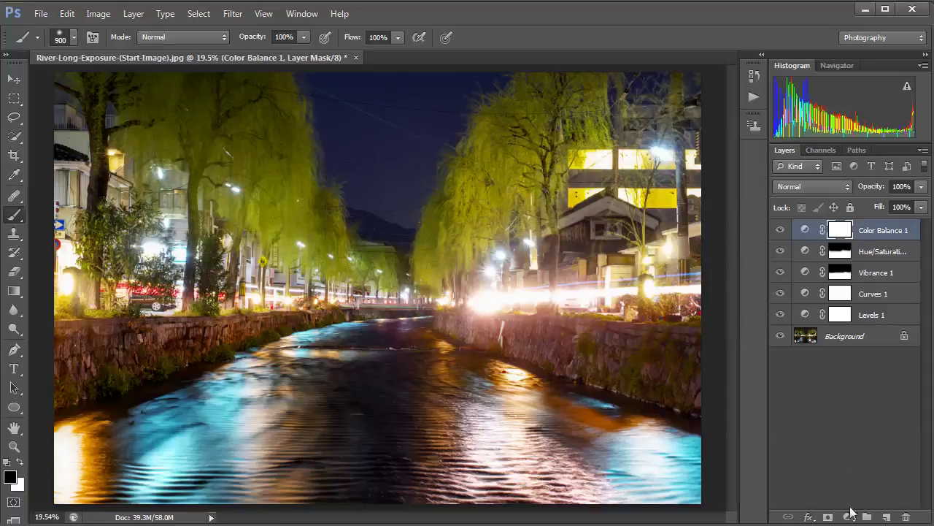
Add a Photo Filter adjustment layer set to the Deep Yellow filter
left_click(848, 517)
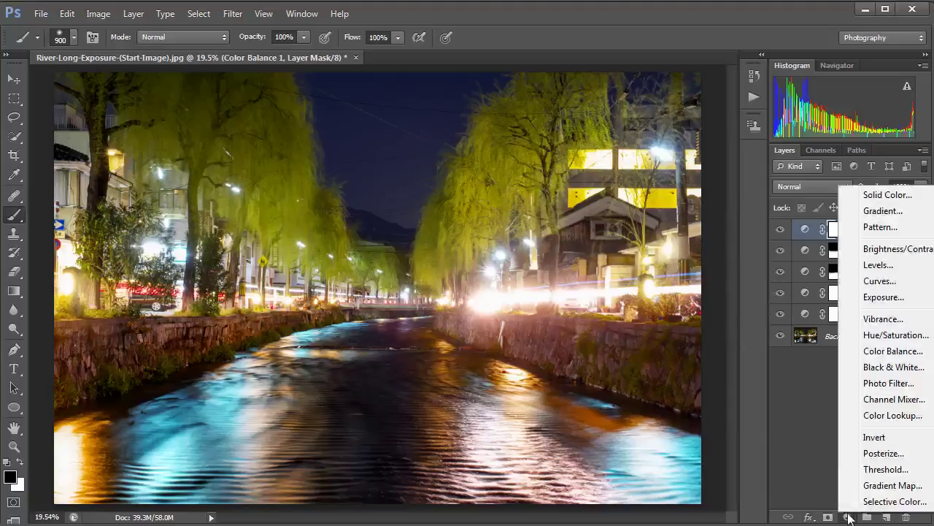
left_click(875, 383)
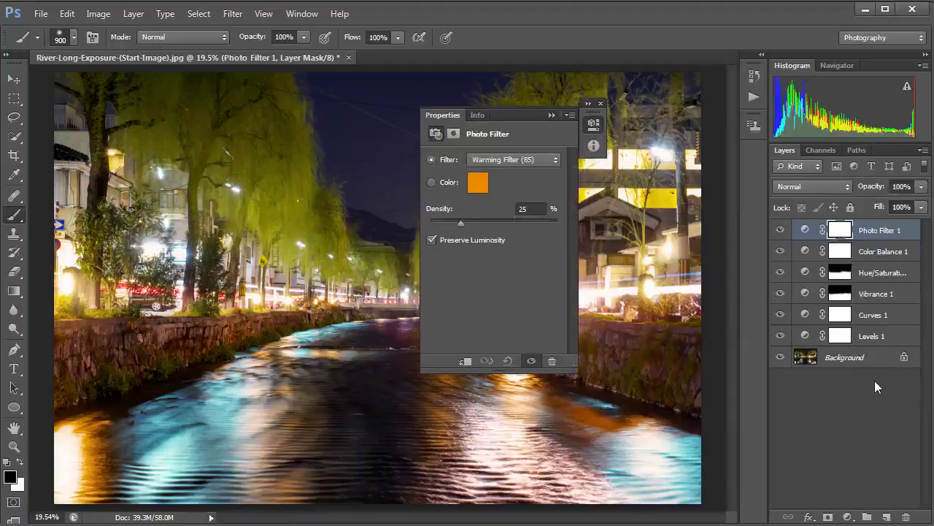
left_click(505, 157)
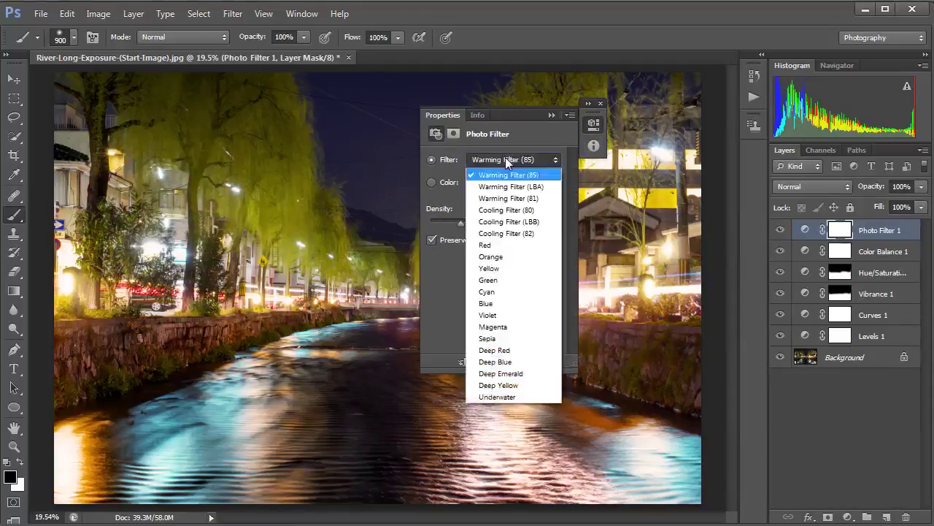
left_click(513, 385)
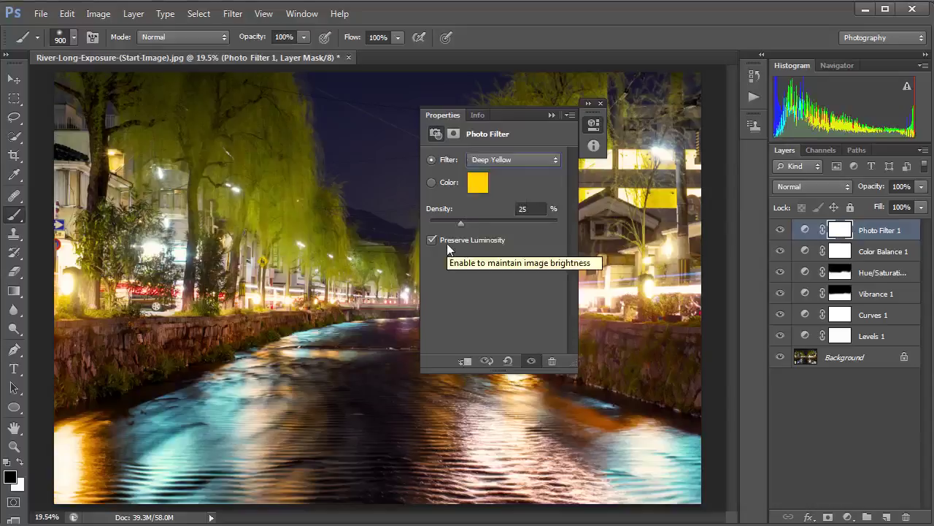
Close the Photo Filter settings and toggle Photo Filter 1 off and on to compare
left_click(601, 102)
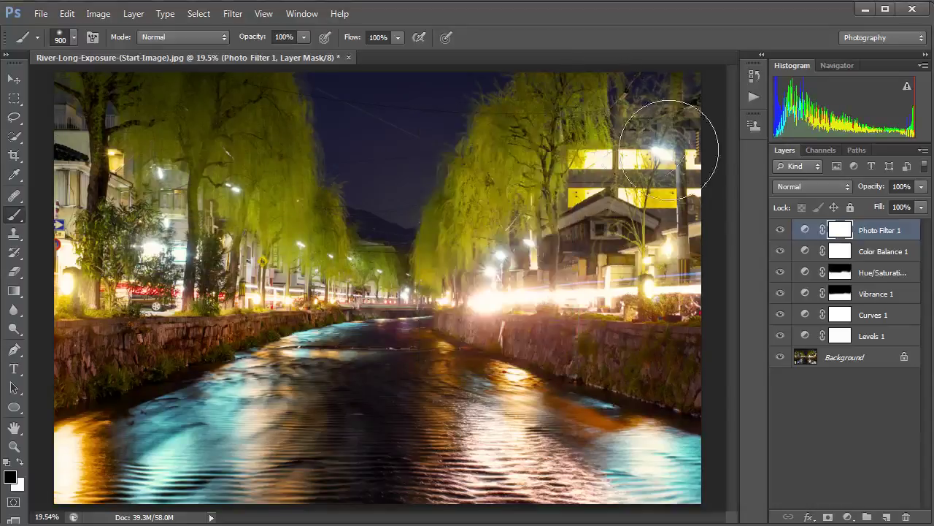
left_click(780, 231)
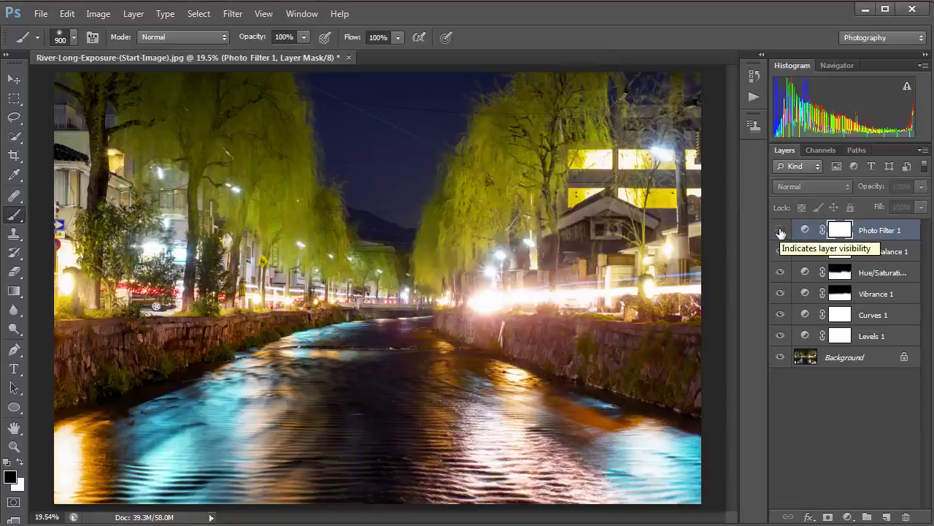
left_click(780, 231)
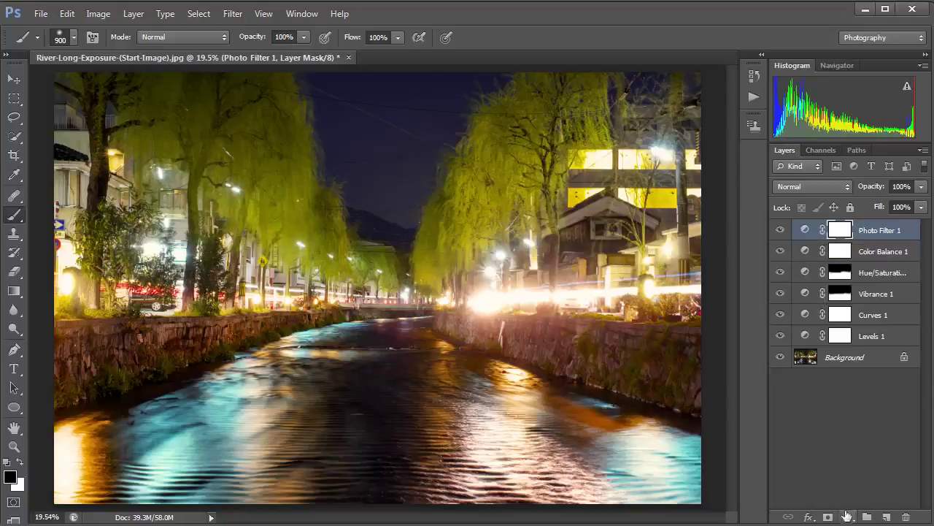
Add Curves 2 and raise an RGB midpoint to about Input 69, Output 115
left_click(846, 517)
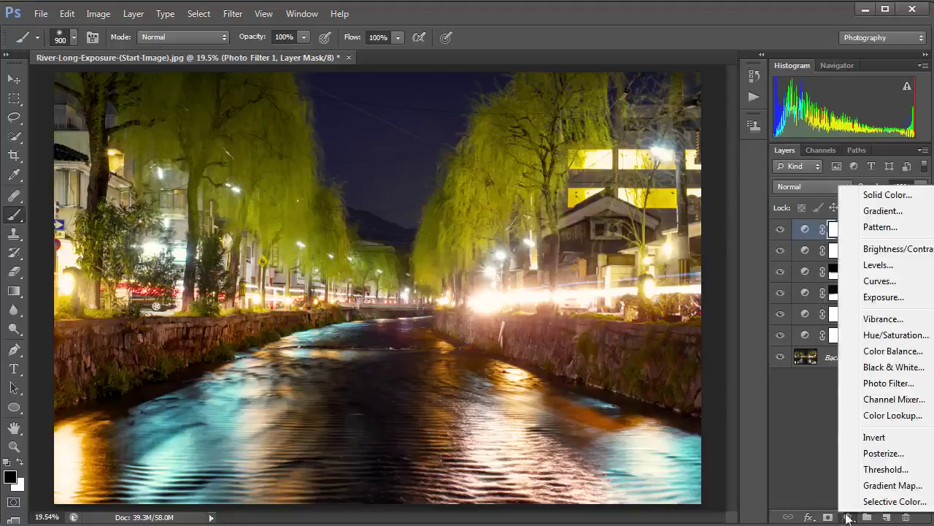
left_click(875, 281)
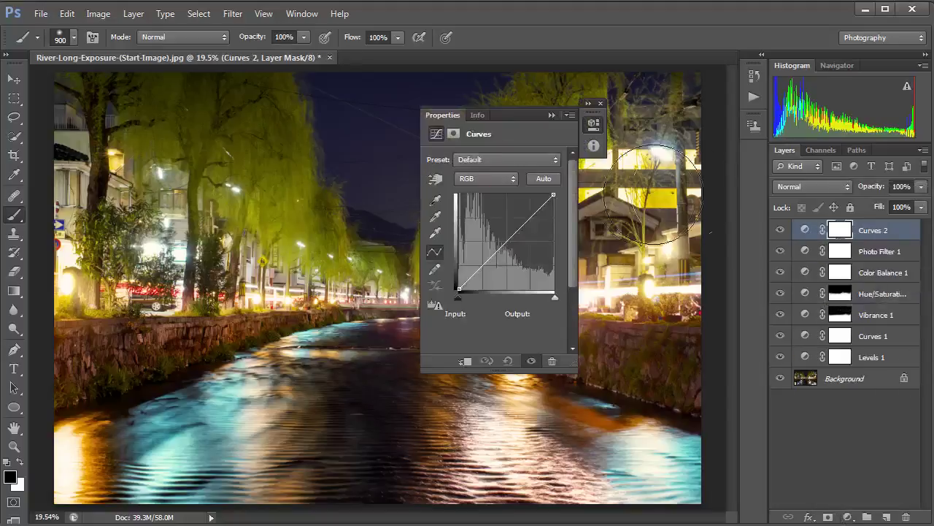
left_click(499, 250)
mouse_move(499, 250)
left_mouse_down()
mouse_move(483, 248)
mouse_move(492, 247)
left_mouse_up()
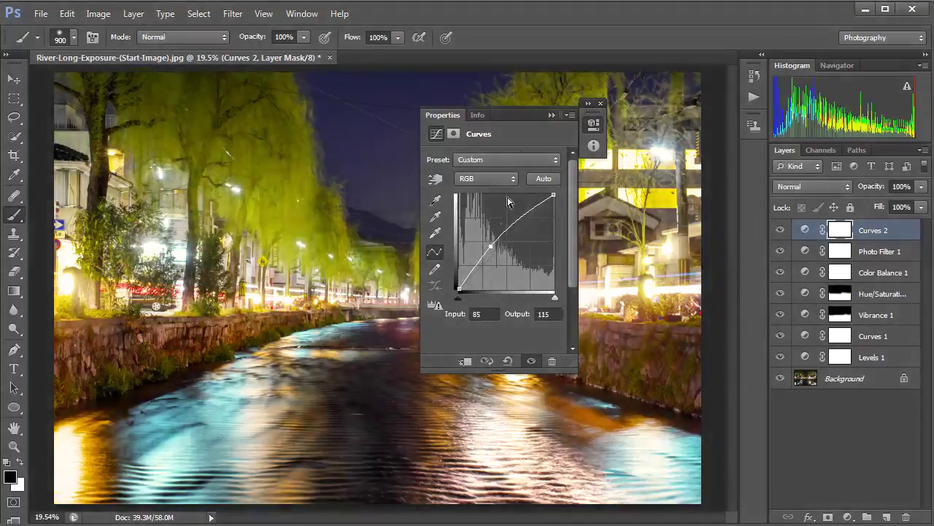
left_click_drag(514, 113, 675, 121)
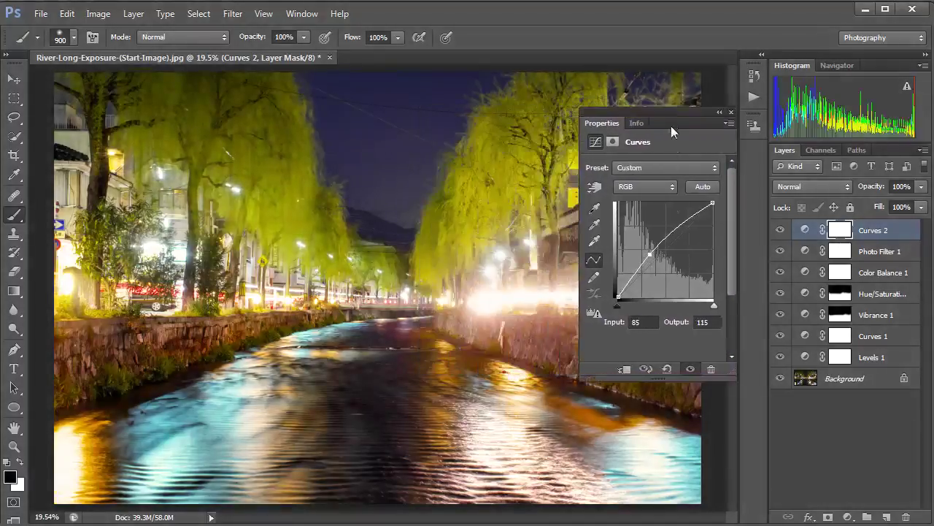
left_click(648, 255)
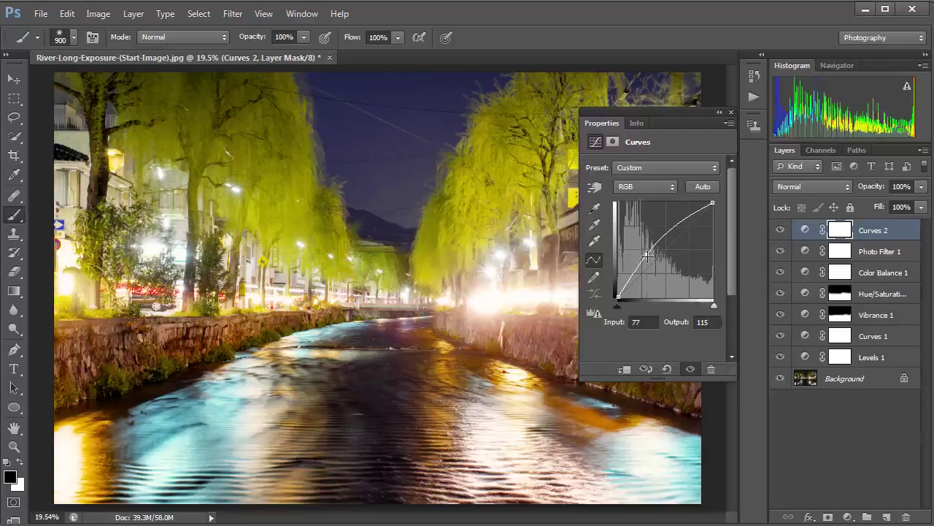
left_click_drag(647, 256, 642, 254)
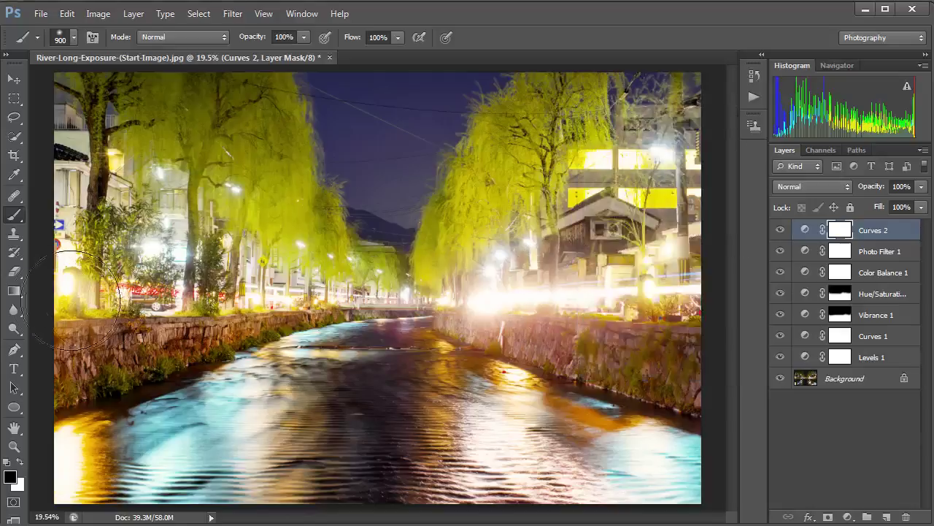
Drag a reversed radial gradient from the image centre outward on the Curves 2 mask
left_click(13, 291)
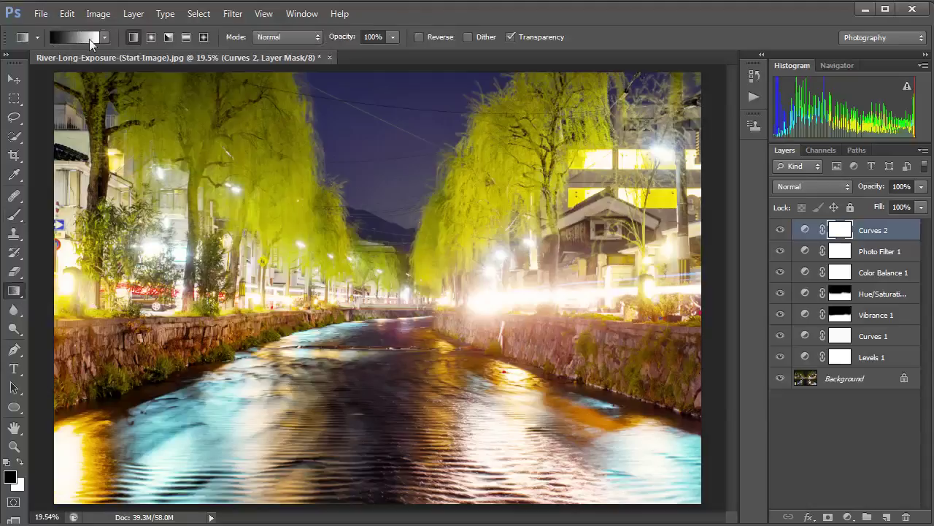
left_click(150, 38)
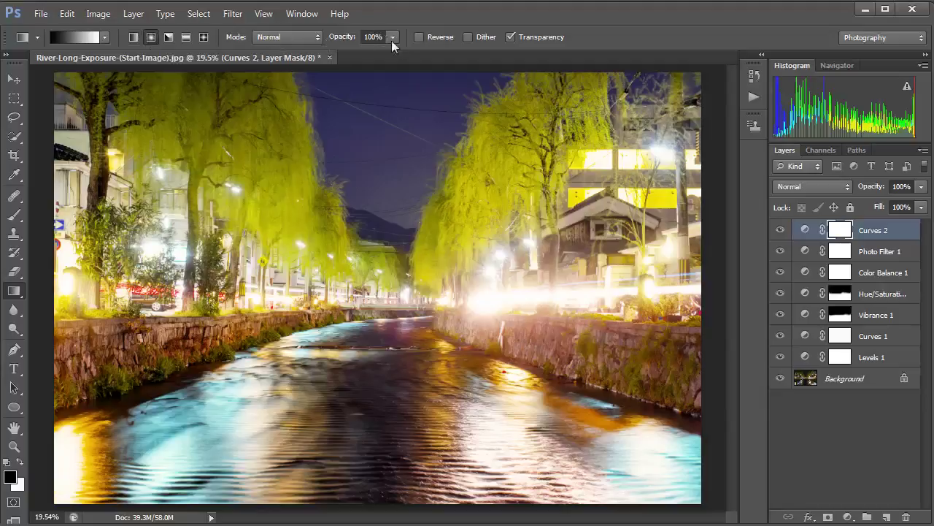
left_click(419, 36)
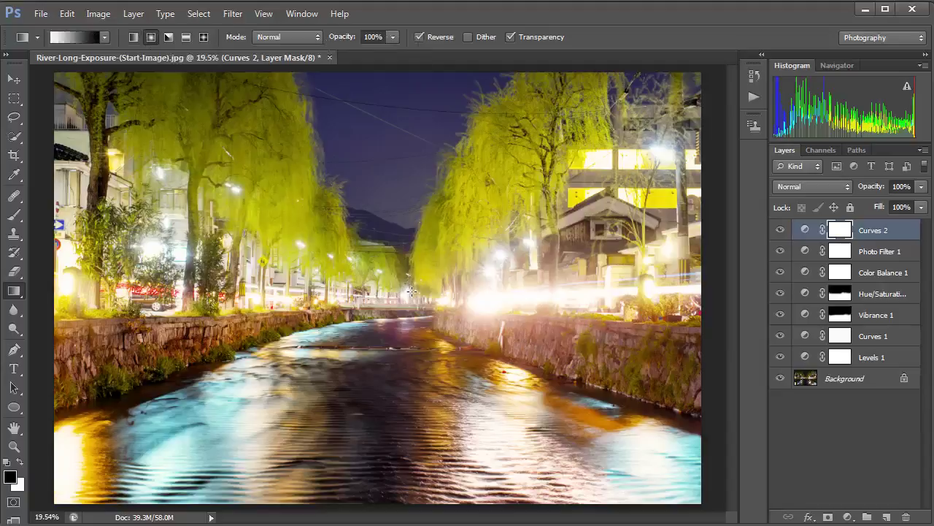
left_click_drag(409, 285, 131, 120)
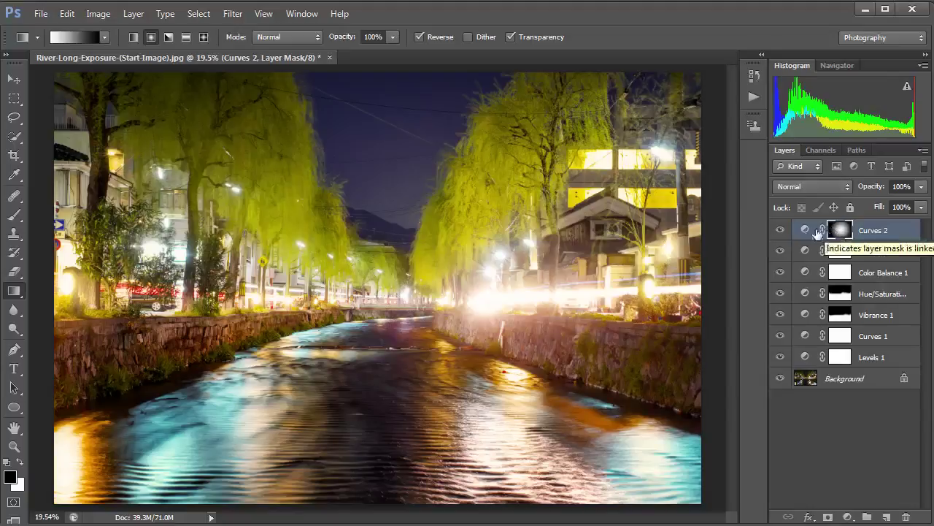
left_click(780, 231)
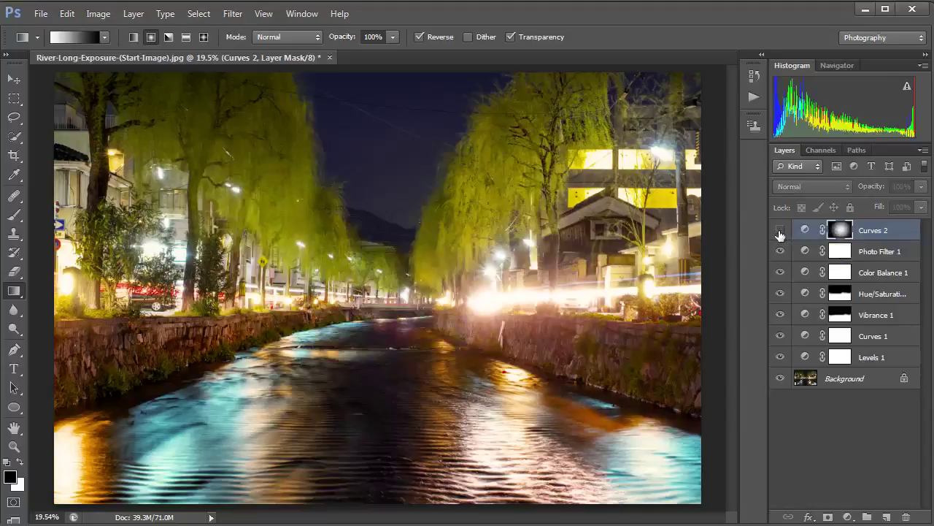
left_click(780, 231)
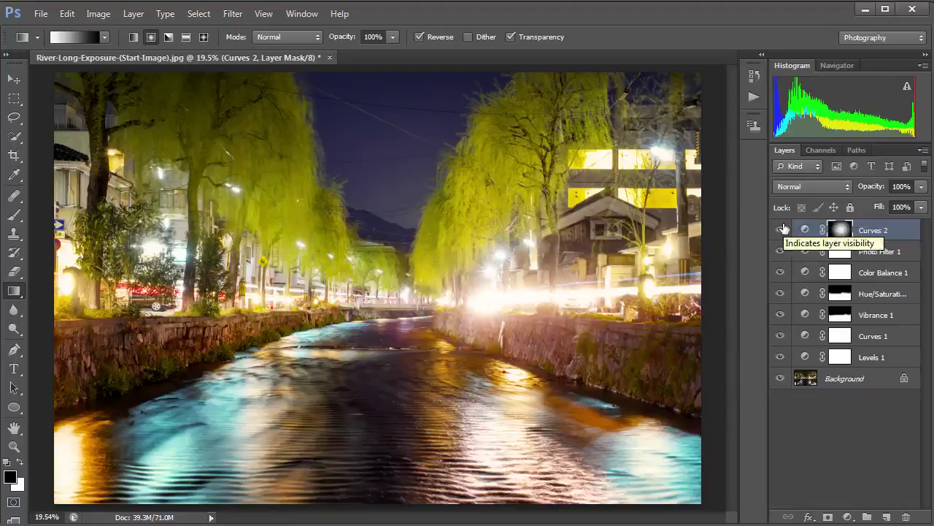
Add a Hue/Saturation 2 layer with the Hue slider set to -10
left_click(849, 517)
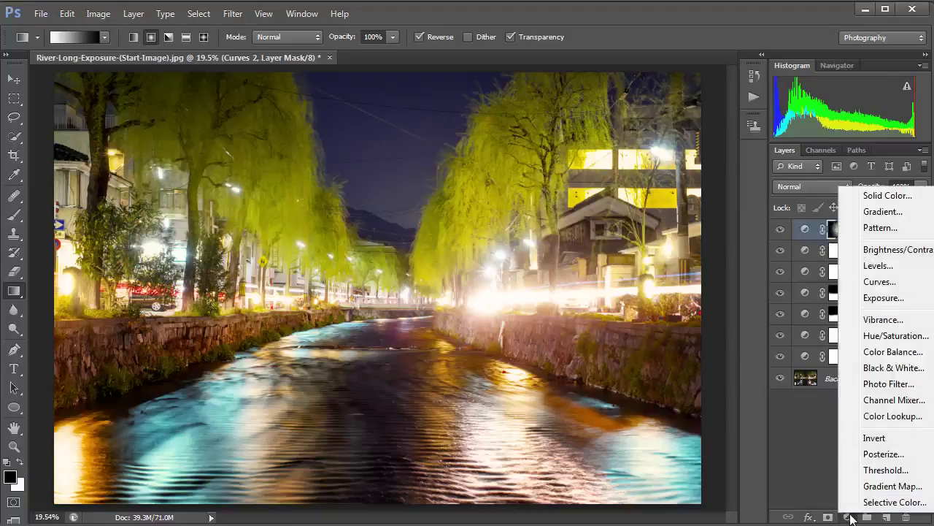
left_click(875, 336)
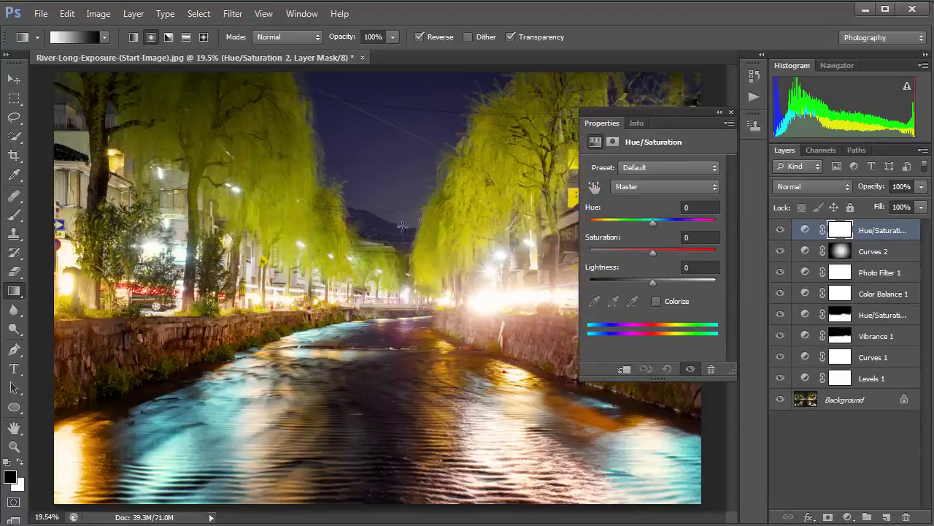
left_click_drag(653, 222, 646, 221)
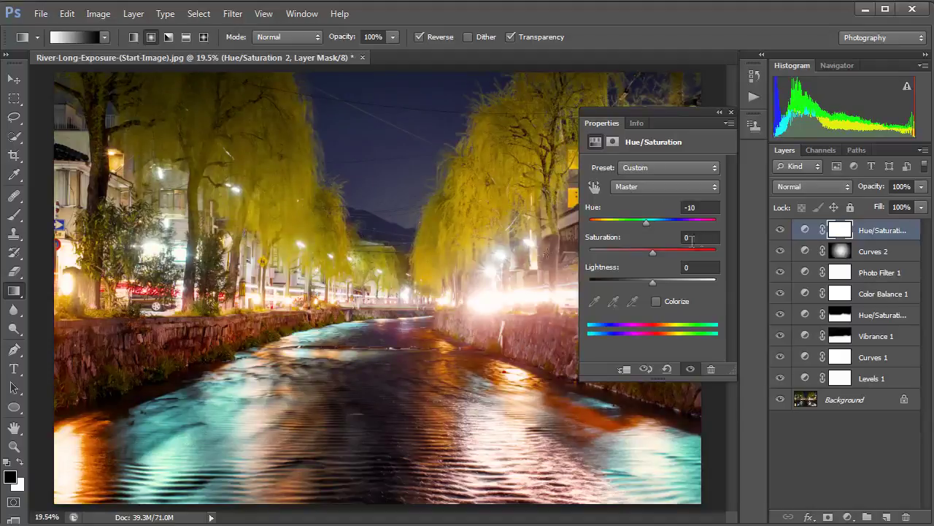
Brush black on the Hue/Saturation 2 mask over the upper trees and sky, then toggle to compare
left_click(14, 215)
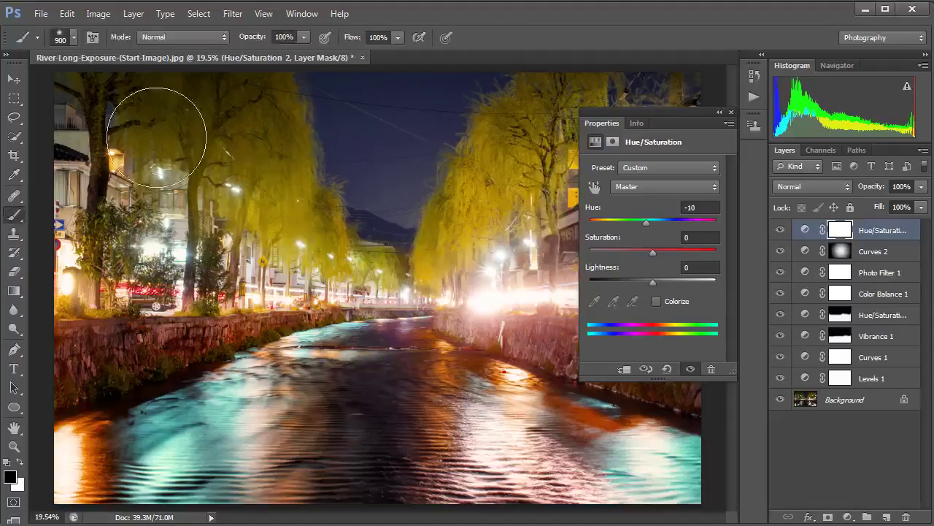
mouse_move(208, 170)
left_mouse_down()
mouse_move(315, 203)
mouse_move(364, 238)
mouse_move(211, 137)
mouse_move(146, 115)
mouse_move(321, 121)
mouse_move(384, 185)
mouse_move(425, 191)
left_mouse_up()
left_click(720, 112)
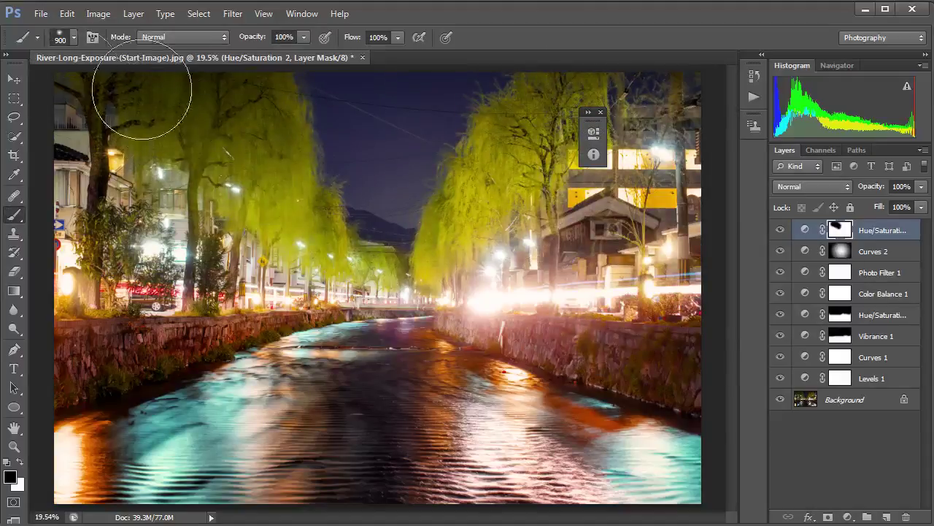
mouse_move(414, 214)
left_mouse_down()
mouse_move(629, 71)
mouse_move(415, 182)
mouse_move(351, 131)
left_mouse_up()
left_click(781, 231)
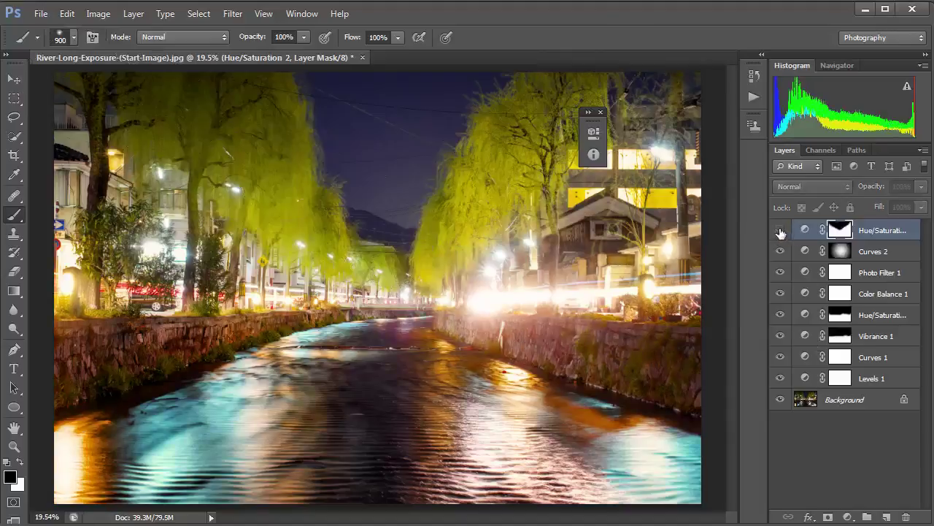
left_click(780, 230)
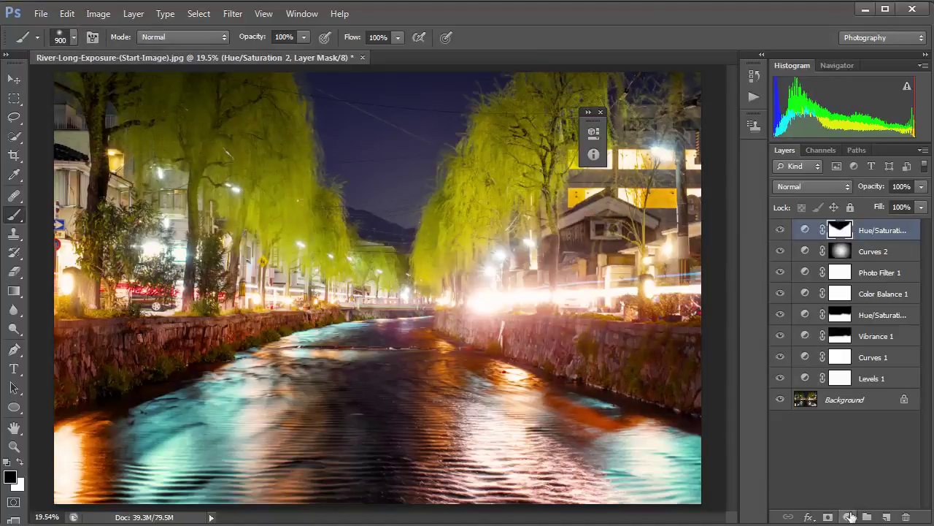
Add a Vibrance 2 layer with Vibrance raised to about +41 and Saturation nudged up slightly
left_click(848, 516)
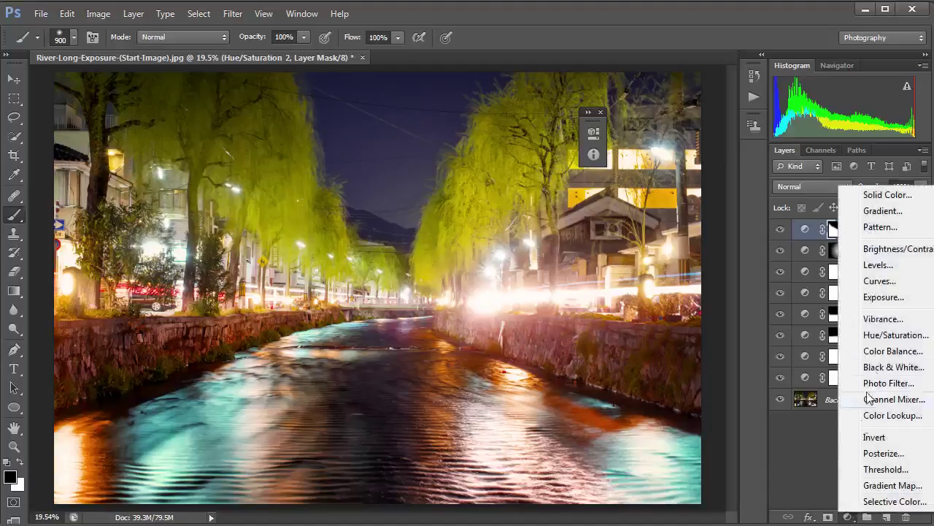
left_click(883, 320)
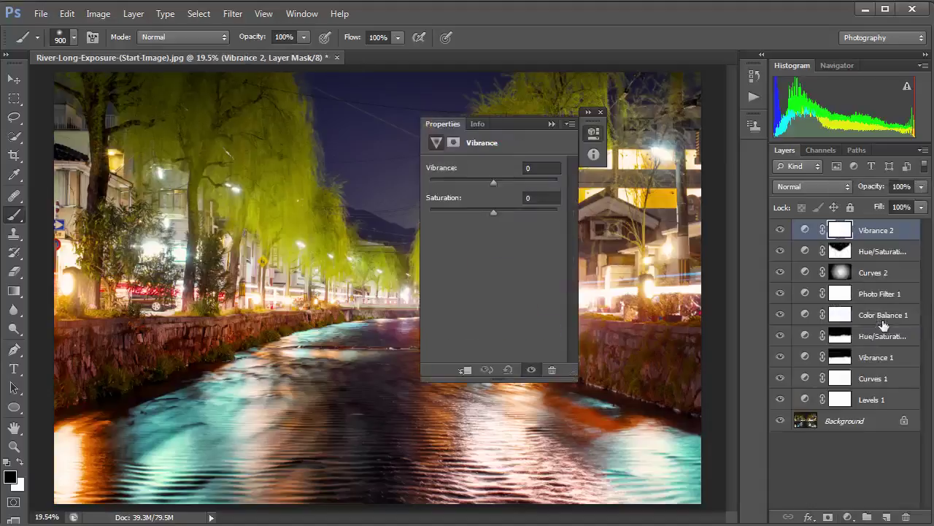
left_click_drag(494, 179, 510, 181)
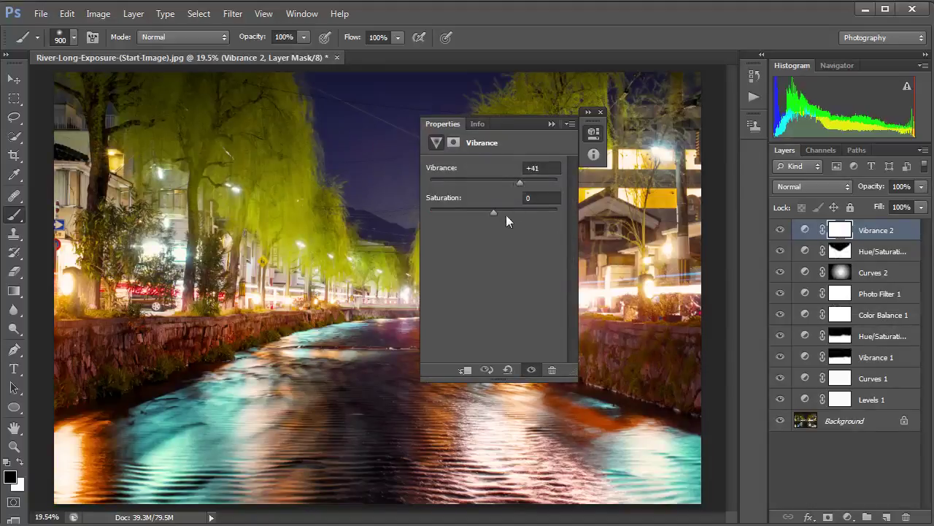
left_click_drag(492, 213, 496, 213)
Close the Vibrance settings and toggle Vibrance 2 off and on three times to compare
left_click(552, 124)
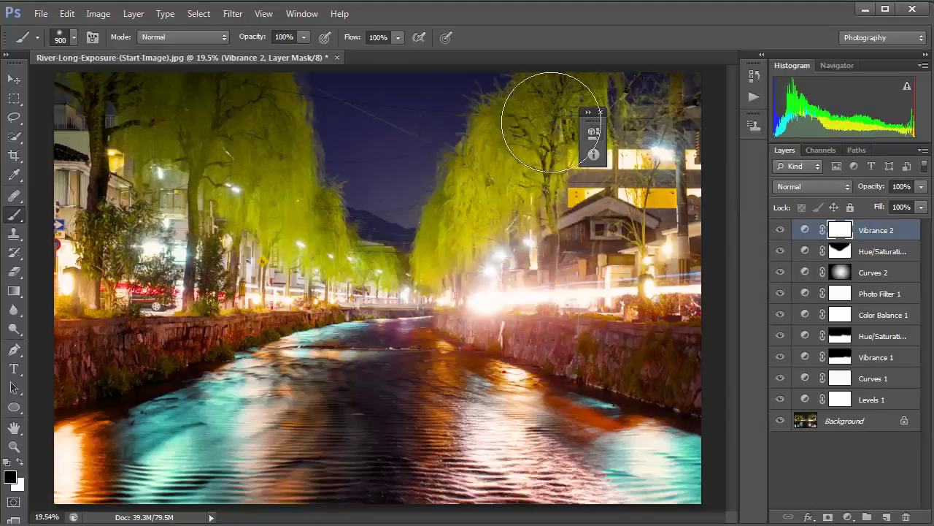
left_click(600, 112)
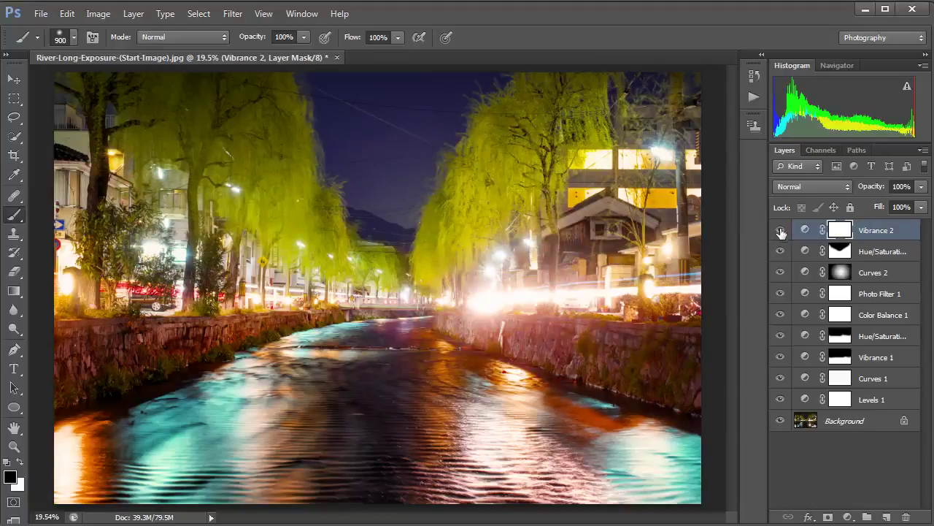
left_click(781, 231)
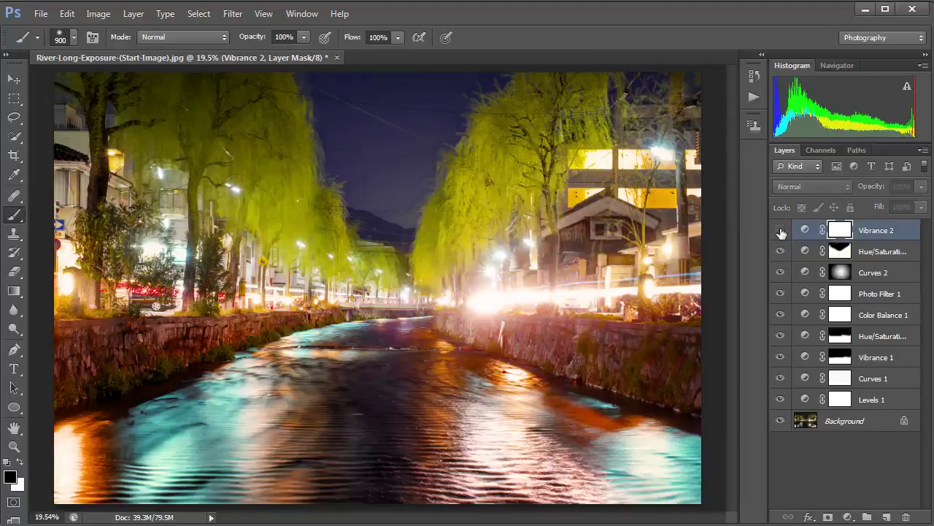
left_click(782, 230)
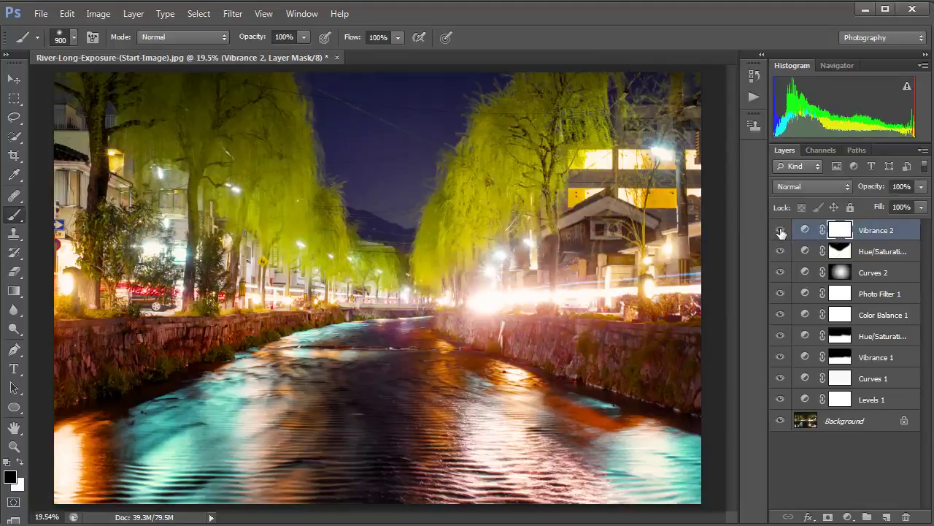
left_click(781, 231)
left_click(781, 230)
left_click(781, 231)
left_click(782, 231)
Alt-click the Background eye twice, twice more, to compare original and graded photo, then open the File menu
left_click(779, 422, "alt")
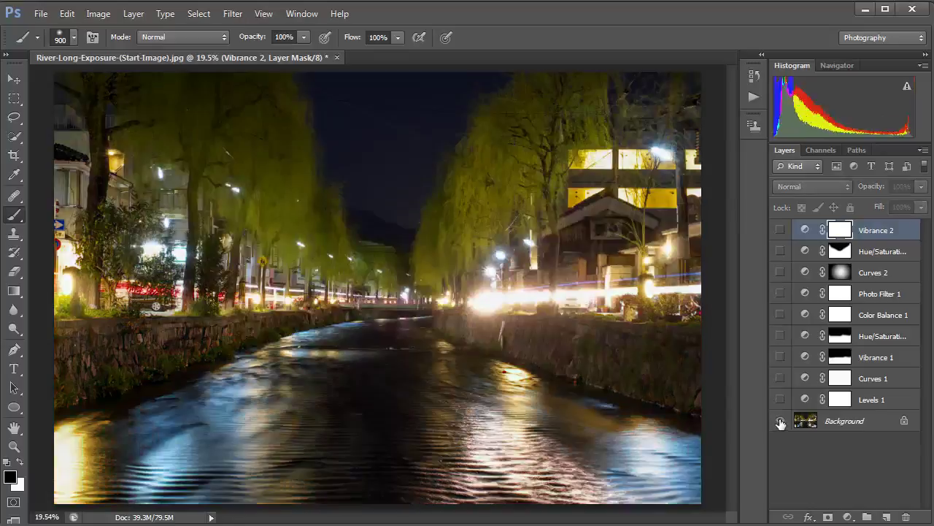
left_click(780, 423, "alt")
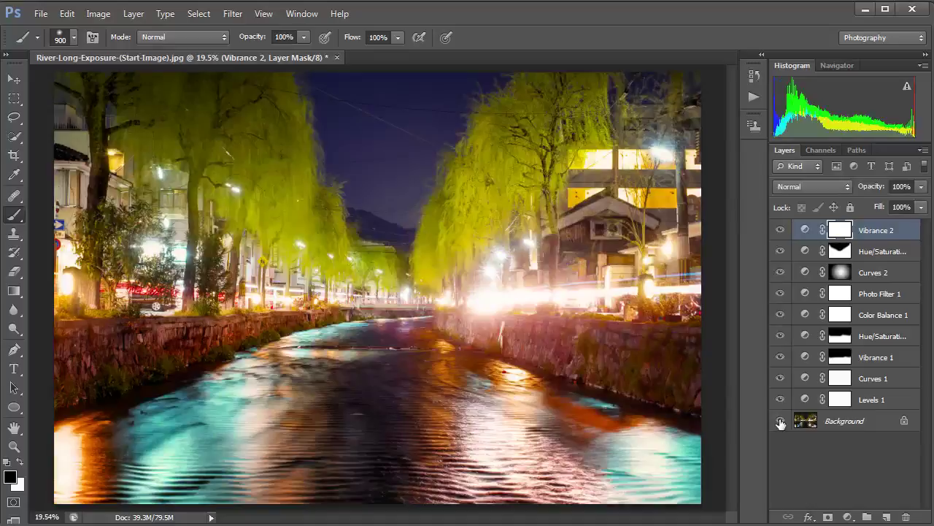
left_click(780, 423, "alt")
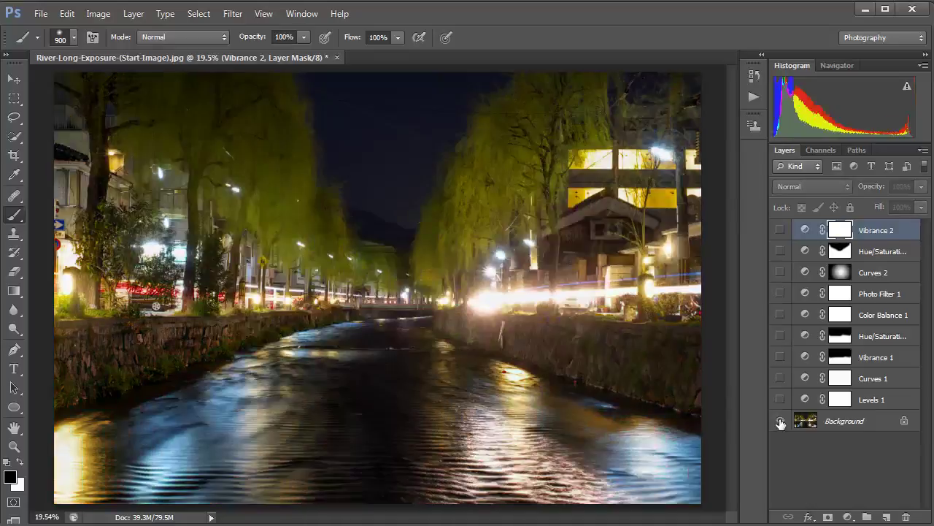
left_click(780, 423, "alt")
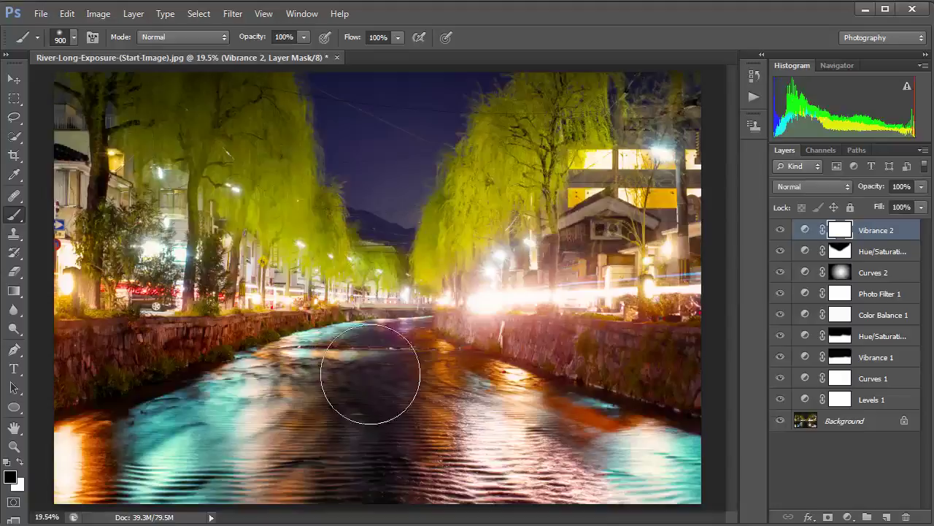
left_click(42, 15)
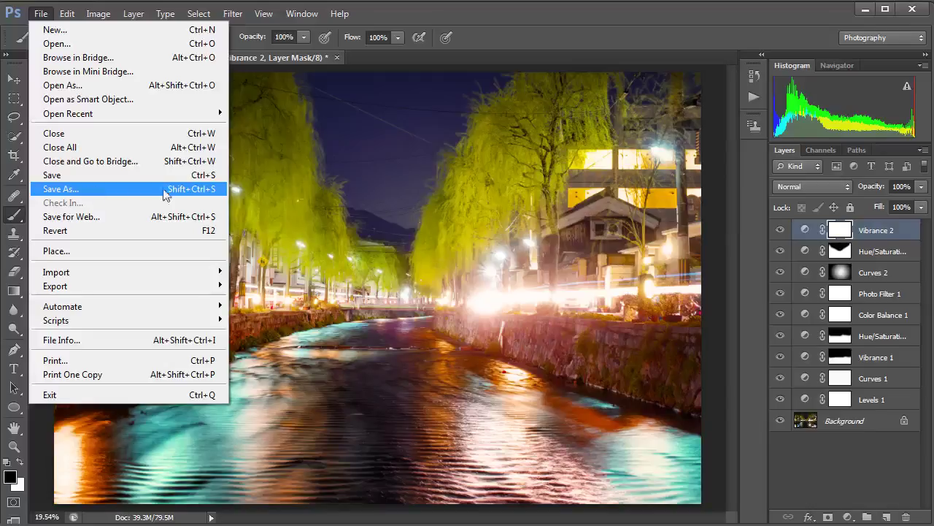
Close the File menu without choosing any command
left_click(529, 41)
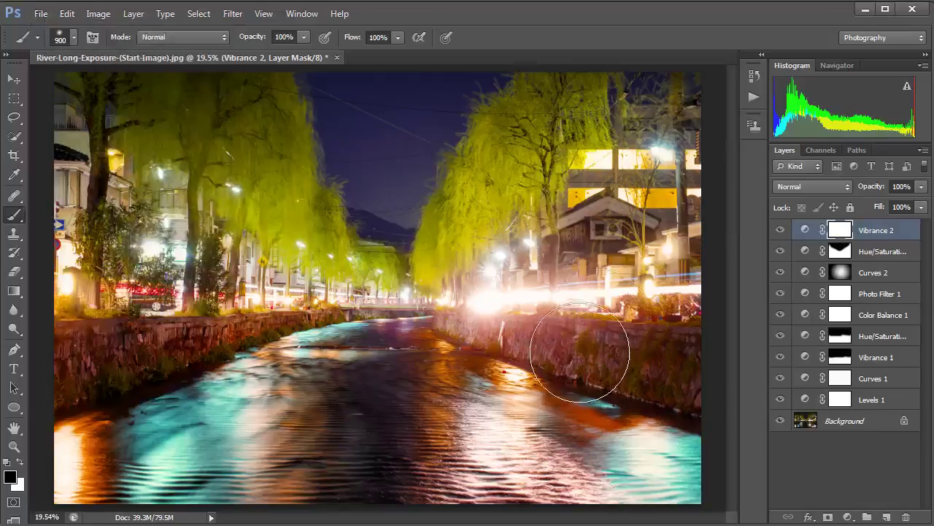